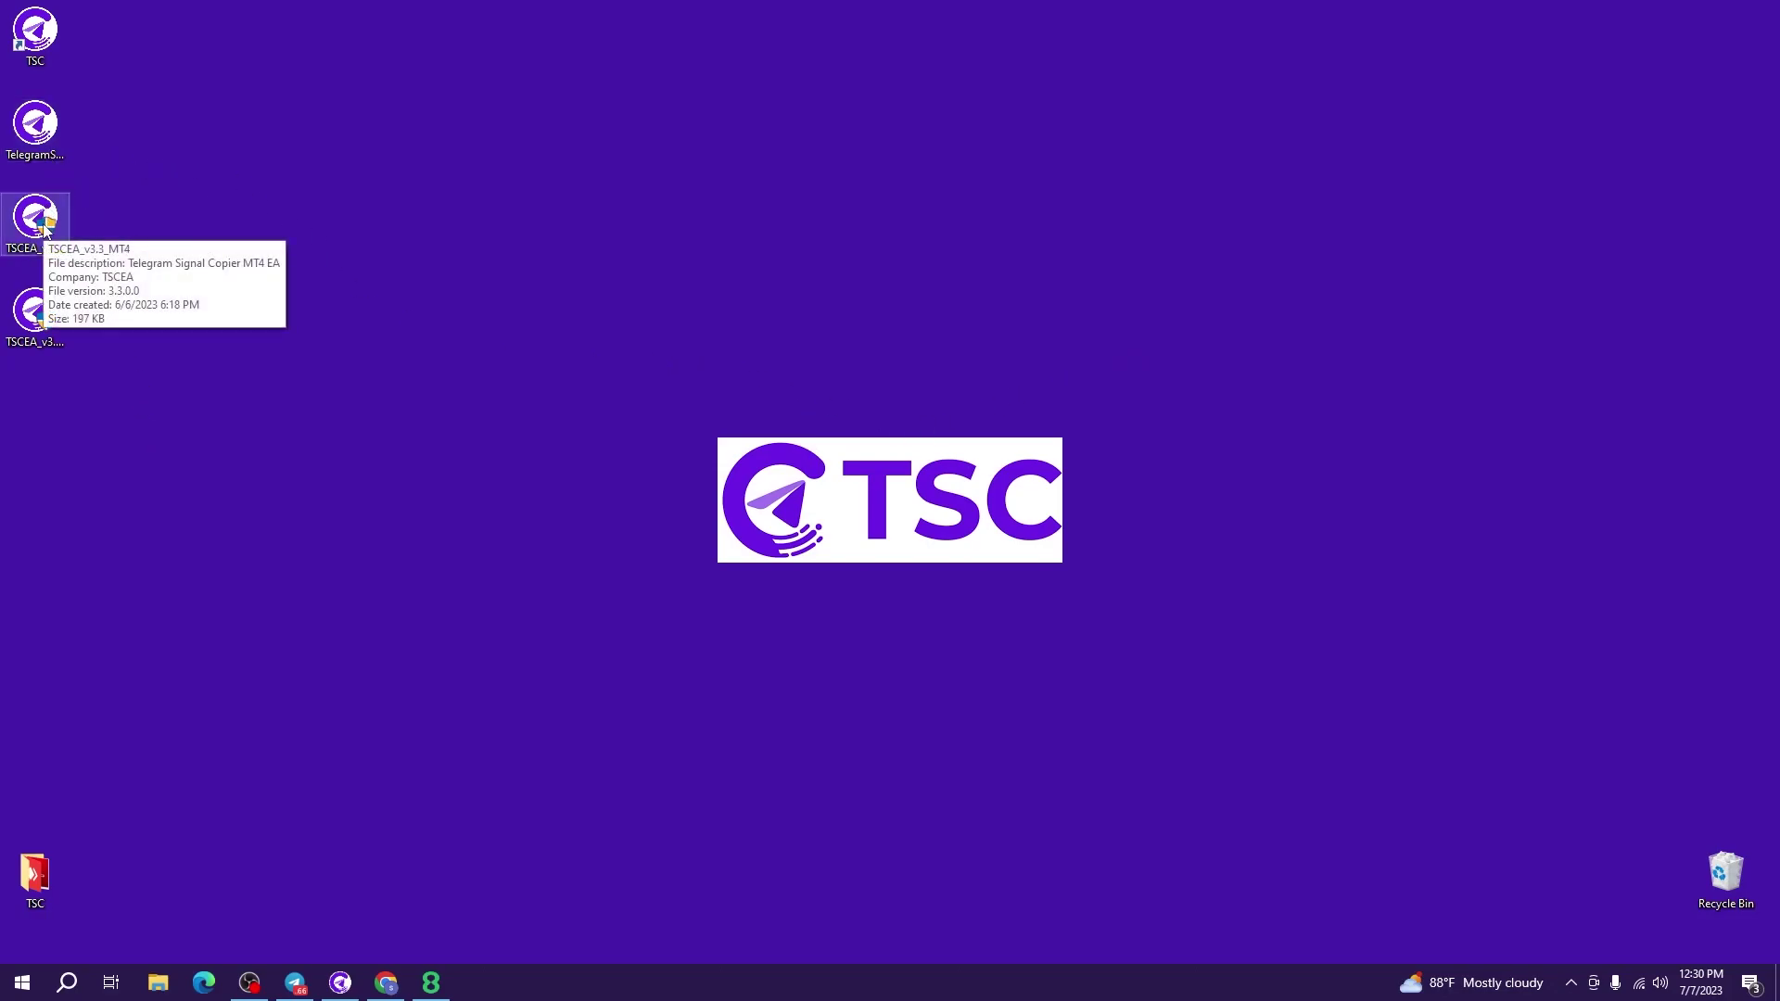
# - Place the TSCEA_v3.3_MT5 setup file beside the MT4 one on the desktop
pyautogui.moveTo(35, 312); pyautogui.dragTo(3, 248)
pyautogui.click(7, 247)
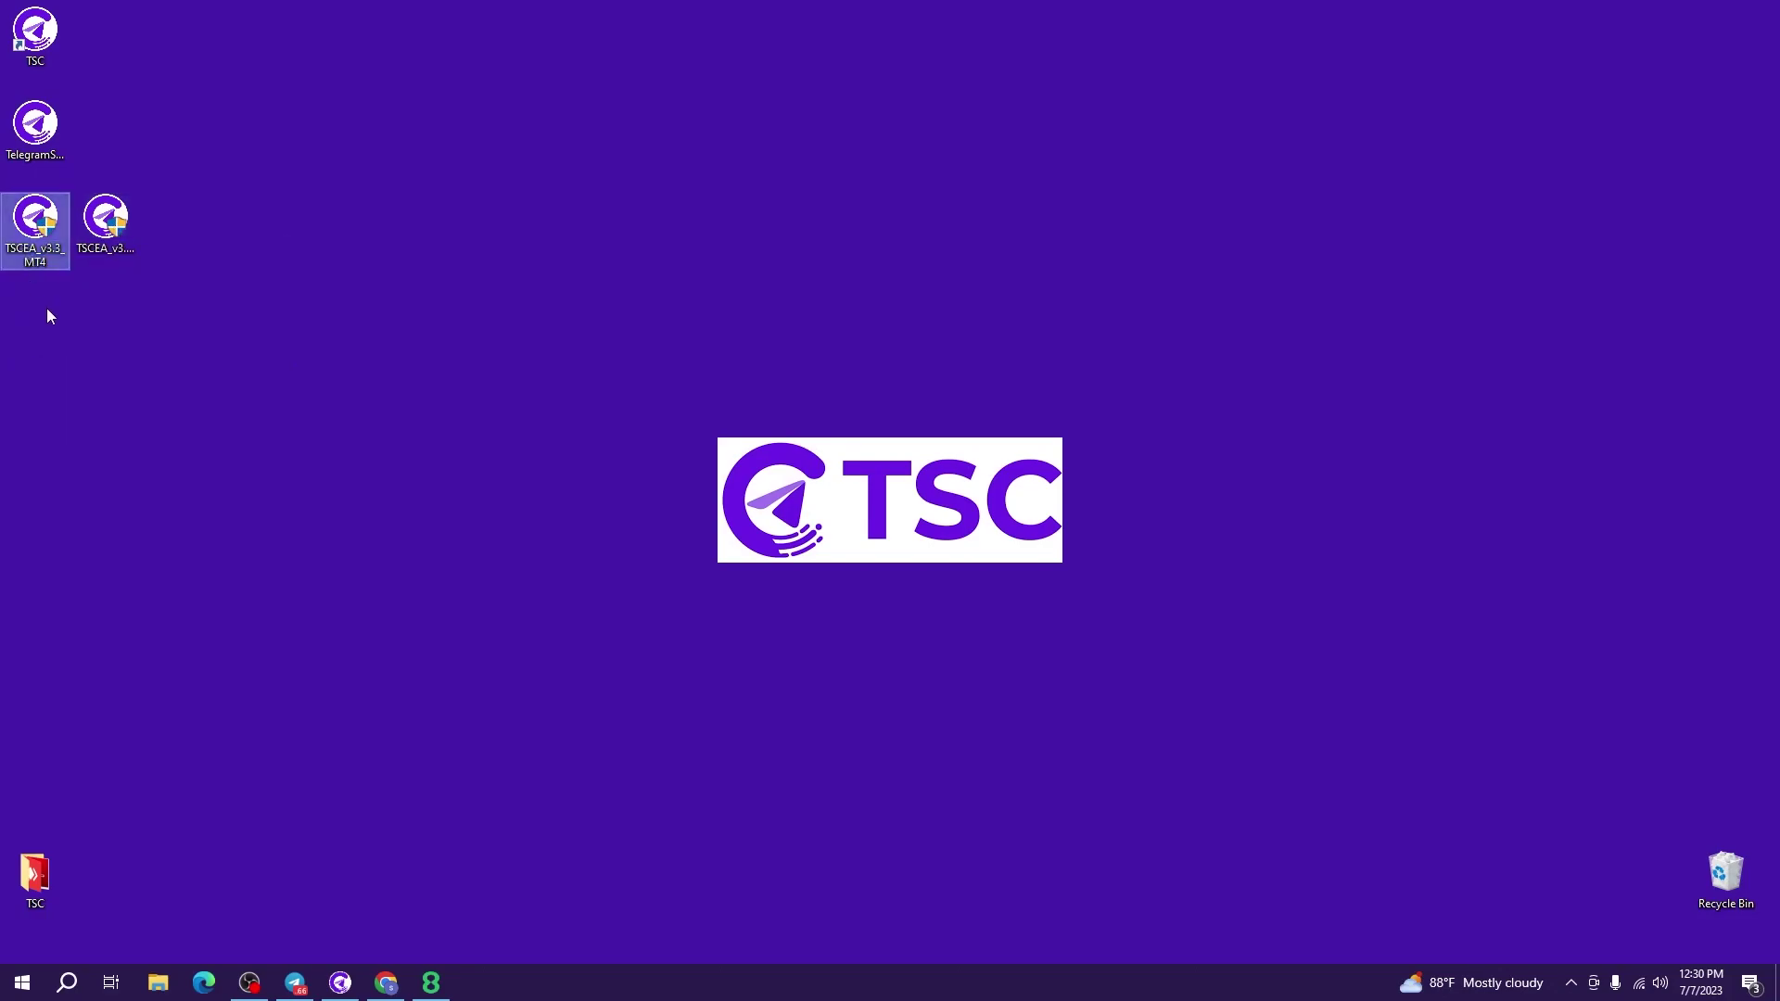
pyautogui.click(122, 247)
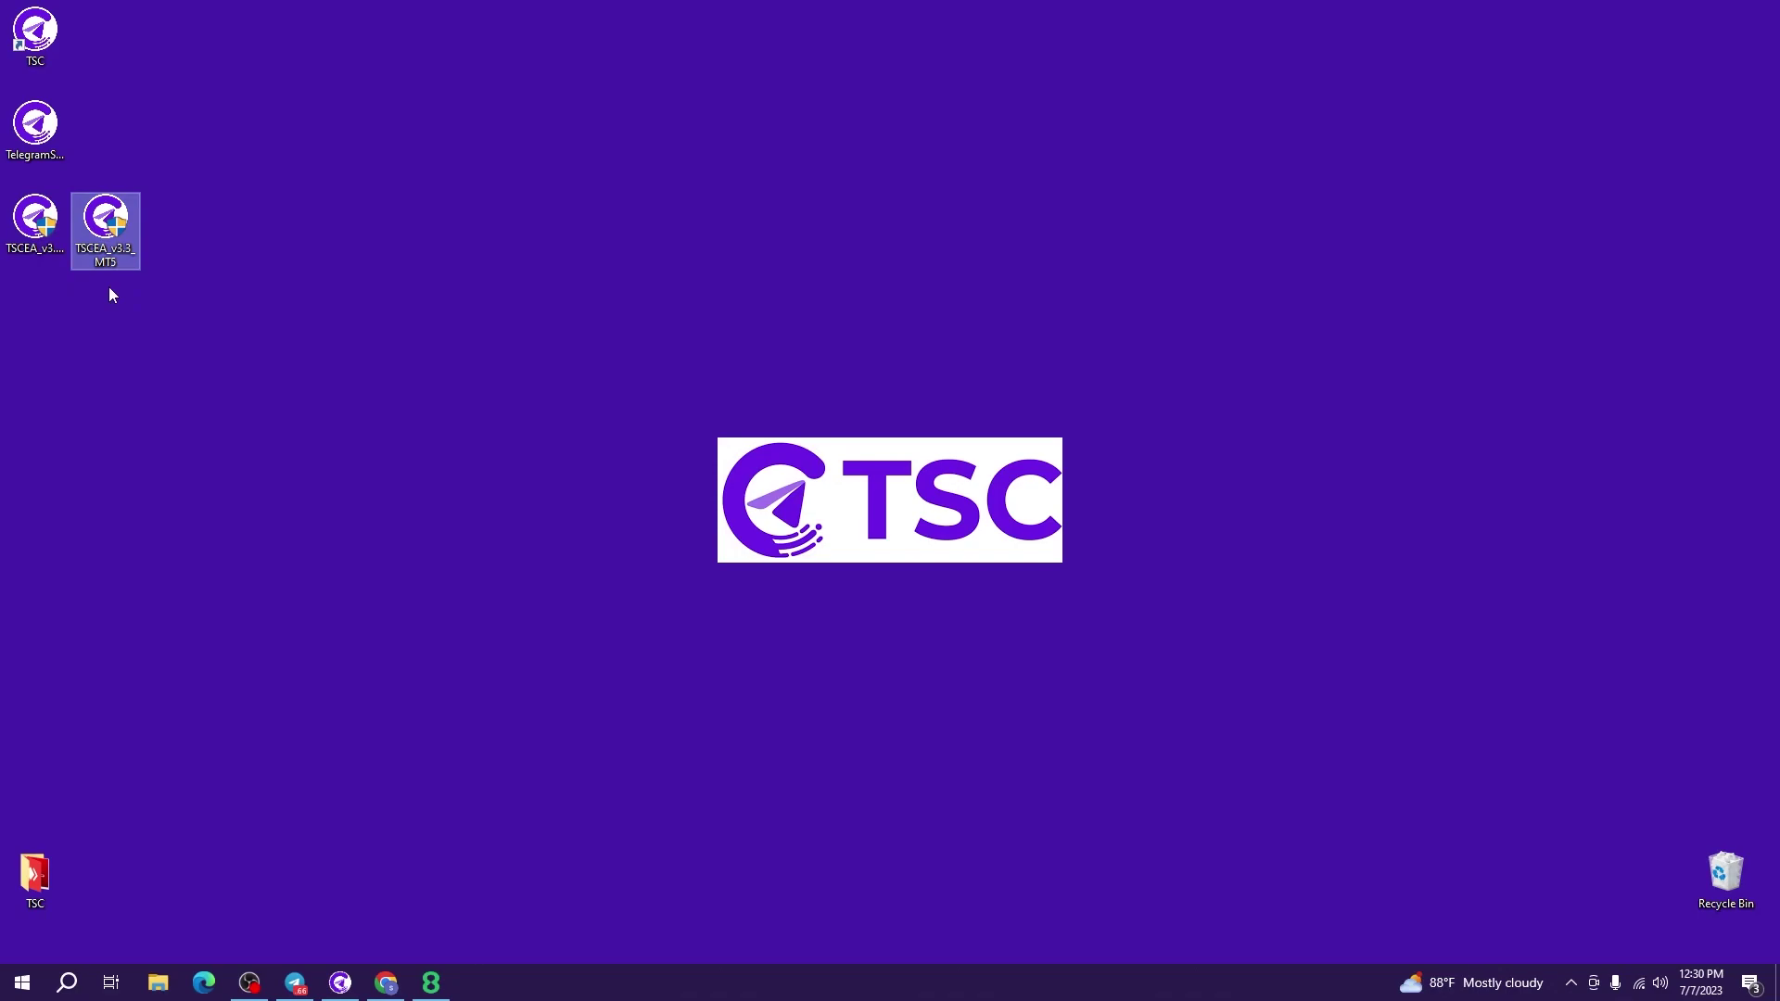
pyautogui.click(110, 294)
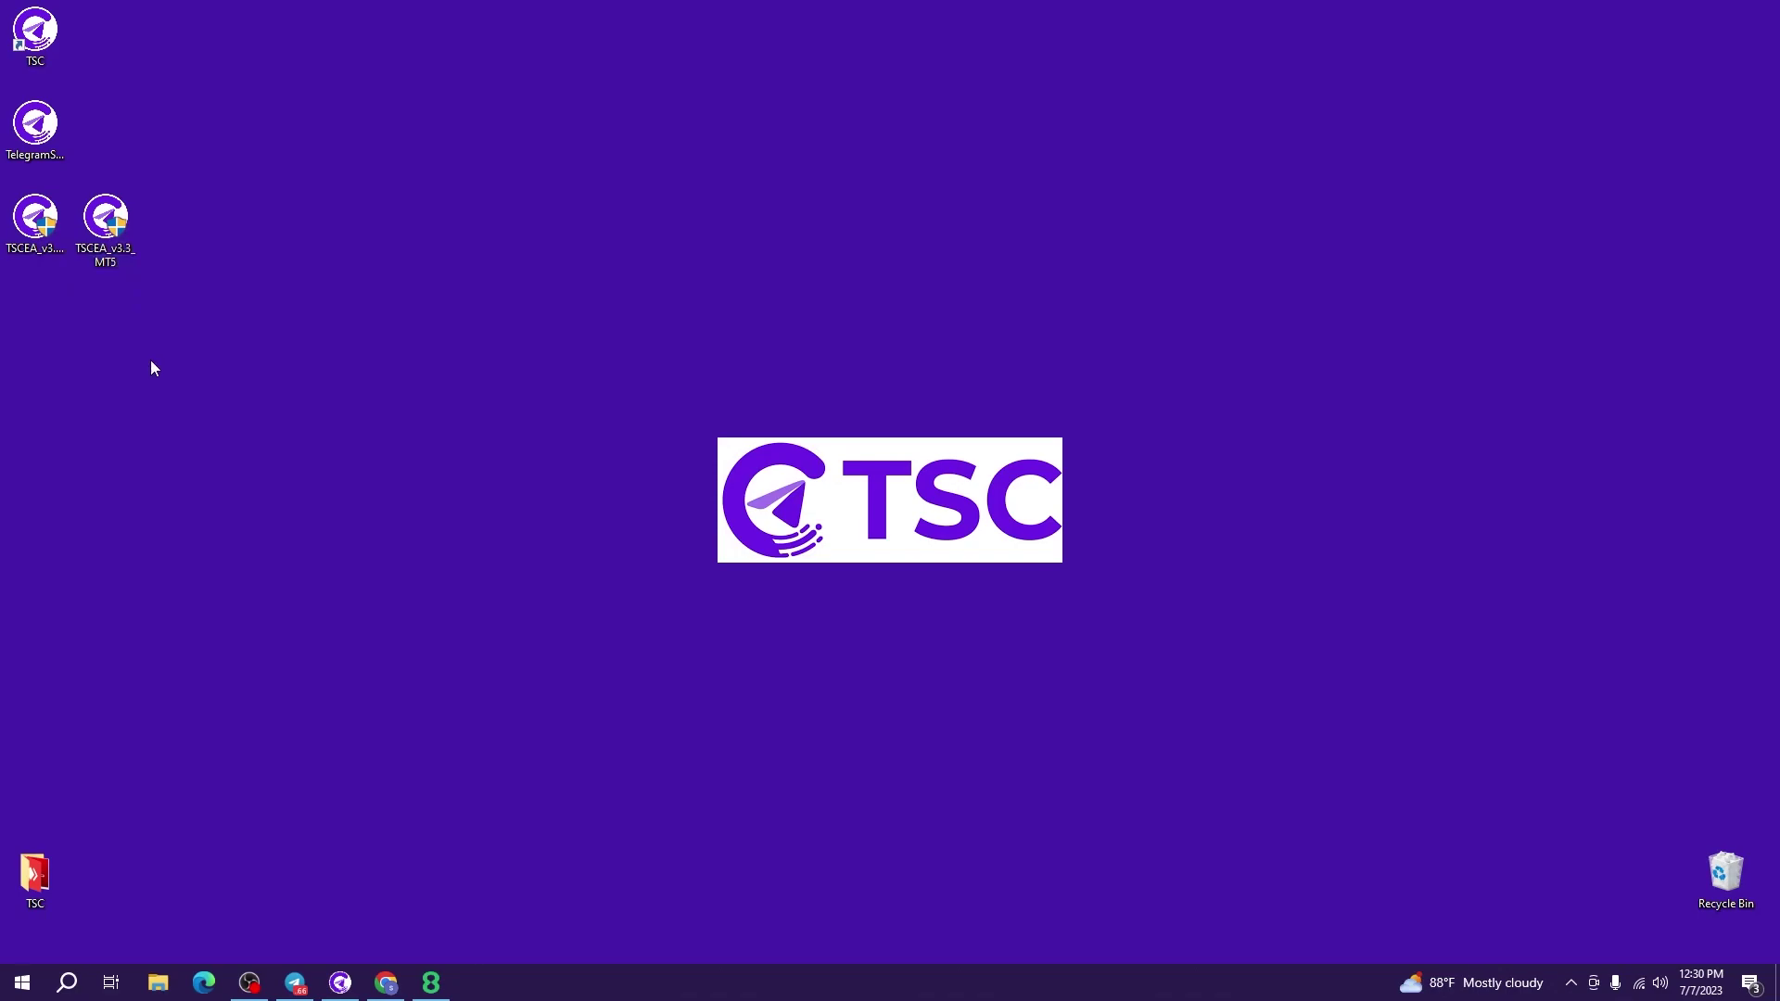
# - Restore MetaTrader 4 from the taskbar and minimize it to leave the desktop showing
pyautogui.click(435, 983)
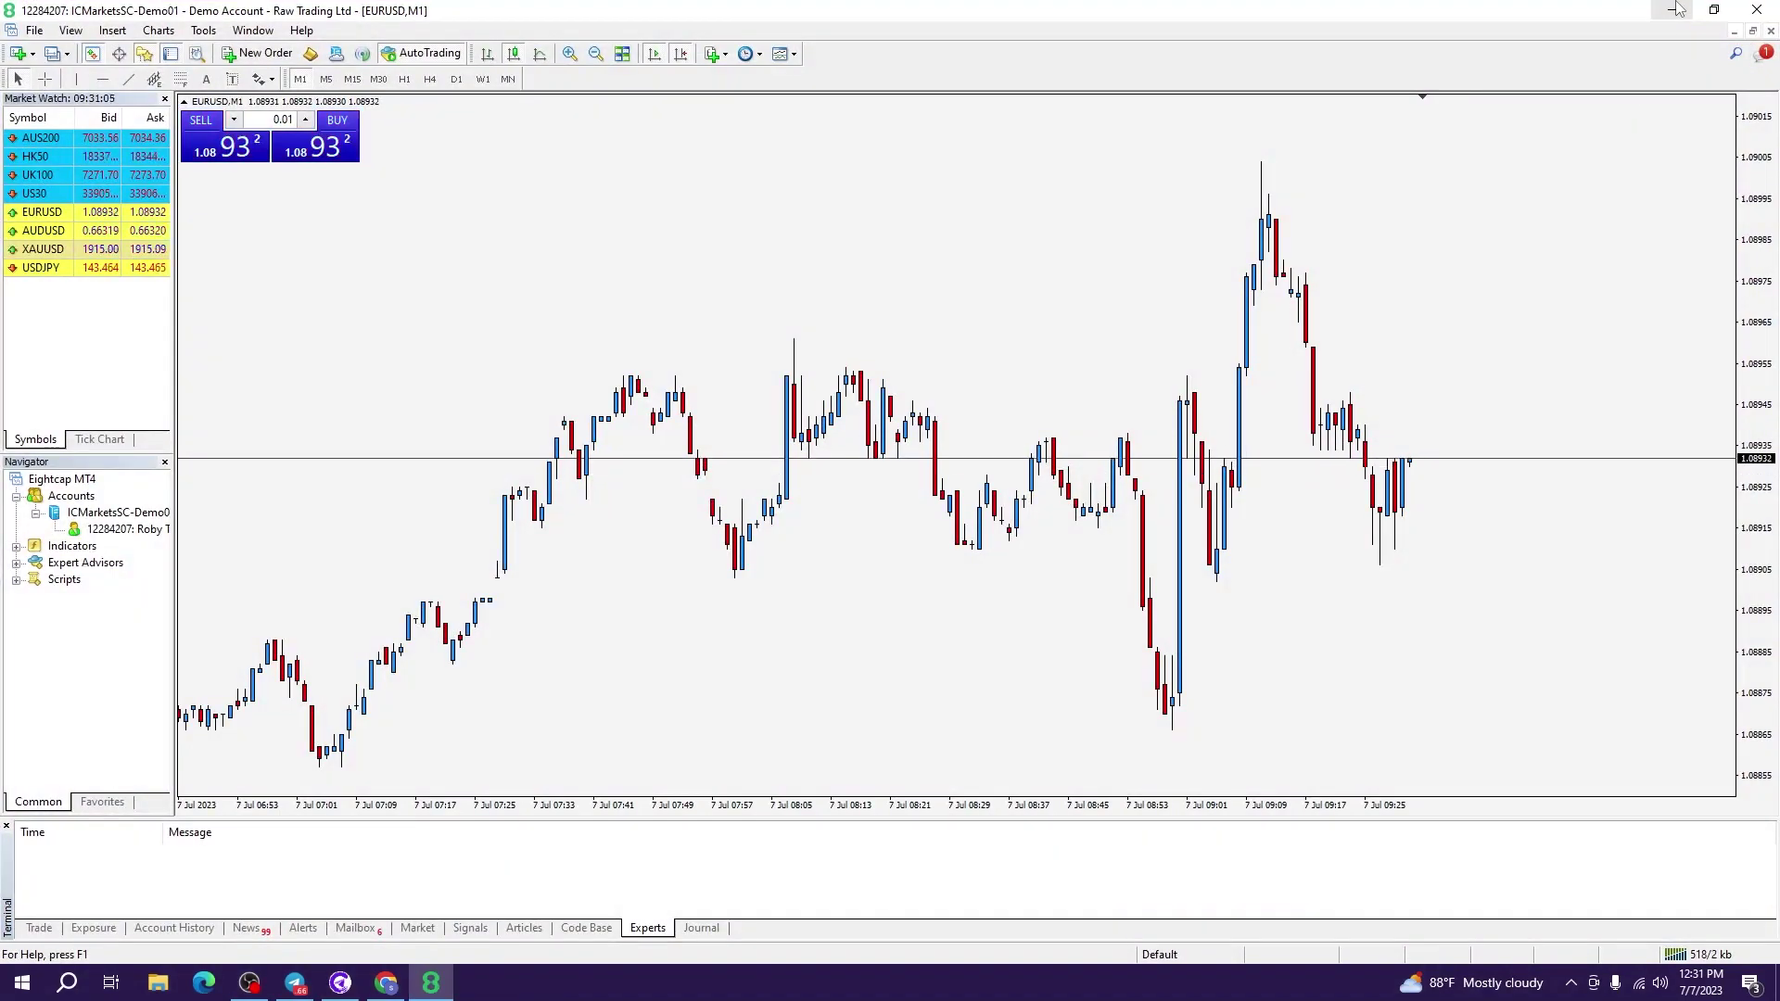
pyautogui.click(1677, 10)
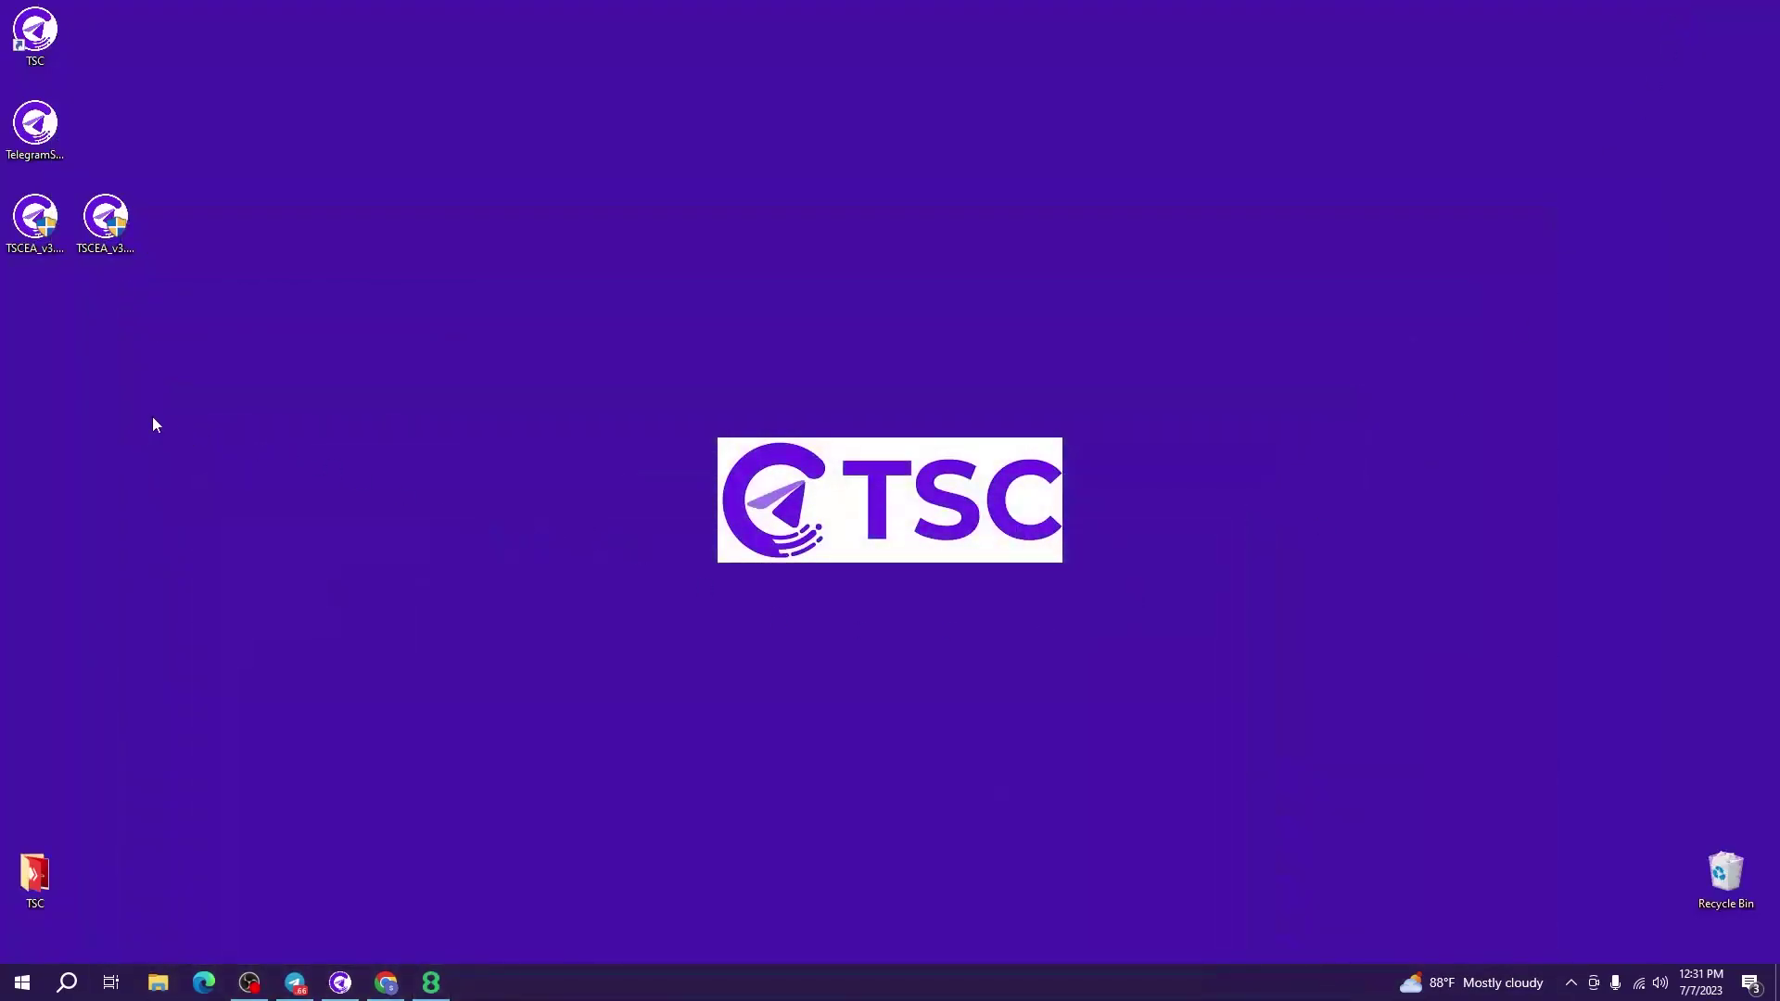
# - Launch the TSCEA_v3.3_MT4 installer and allow the unverified setup to run
pyautogui.doubleClick(42, 244)
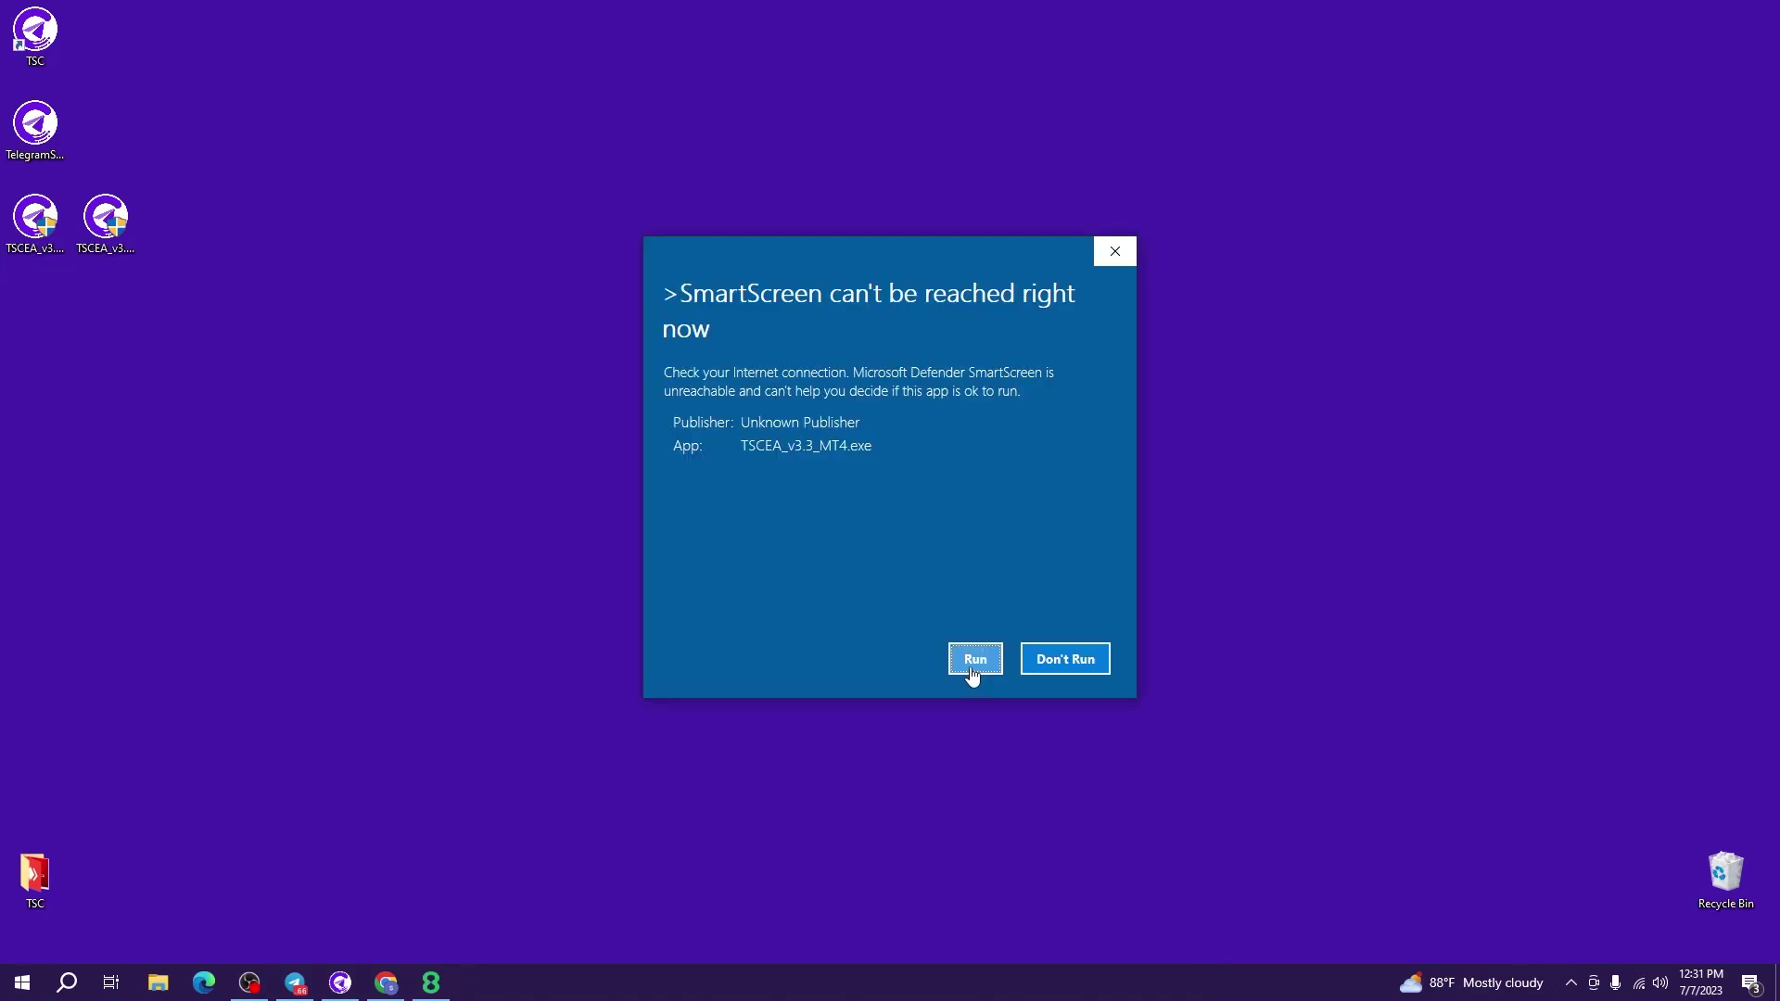
pyautogui.click(974, 659)
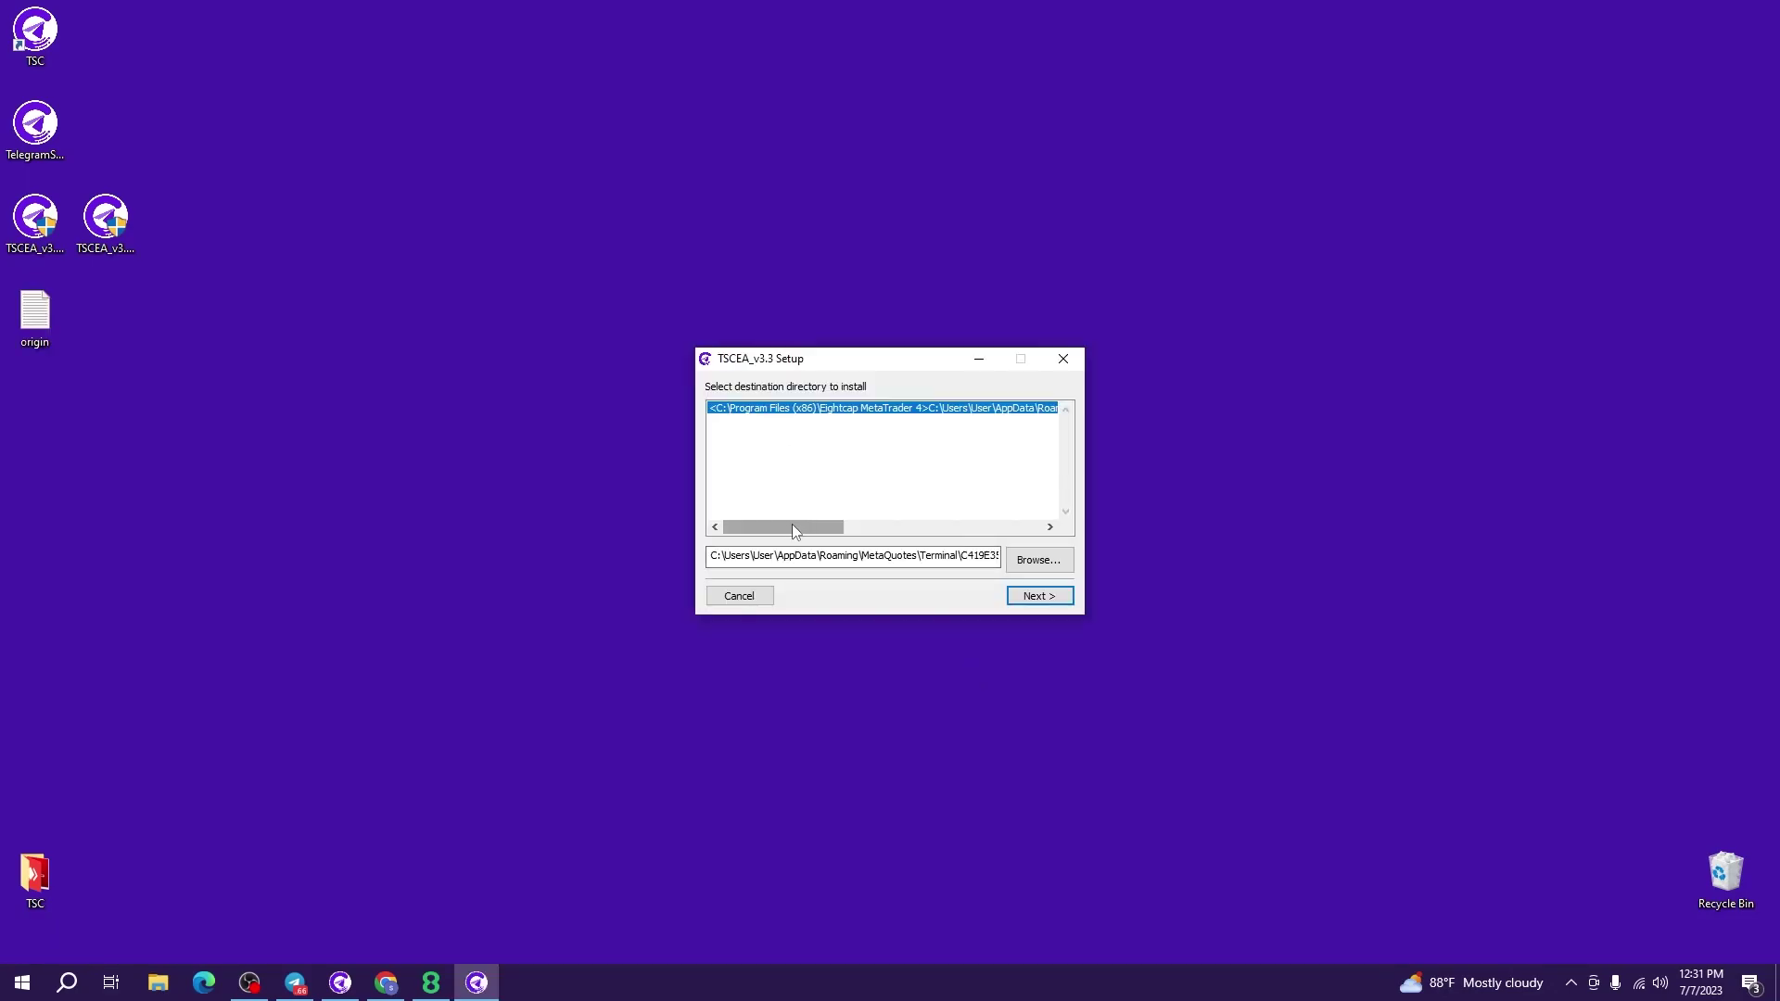
pyautogui.moveTo(791, 530)
pyautogui.mouseDown()
pyautogui.moveTo(1002, 530)
pyautogui.moveTo(676, 557)
pyautogui.mouseUp()
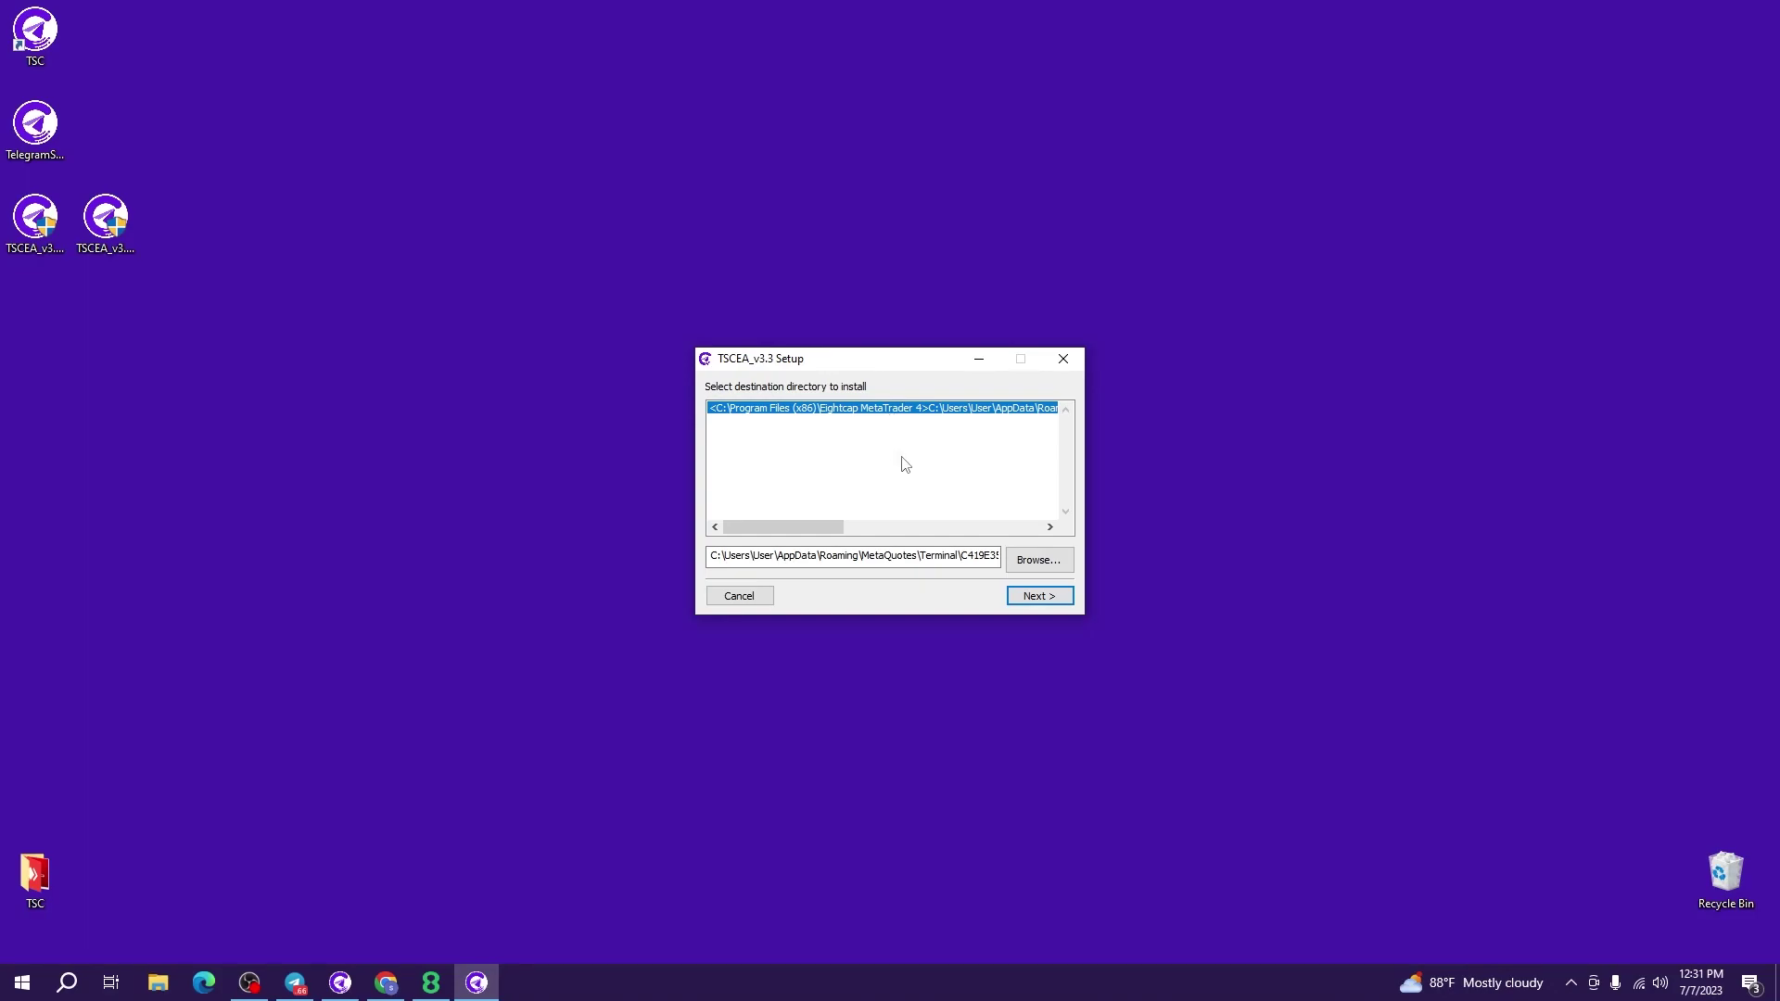
pyautogui.click(430, 983)
pyautogui.click(430, 983)
# - Install the expert advisor into the Eightcap MetaTrader 4 data folder
pyautogui.click(1046, 602)
pyautogui.click(1040, 596)
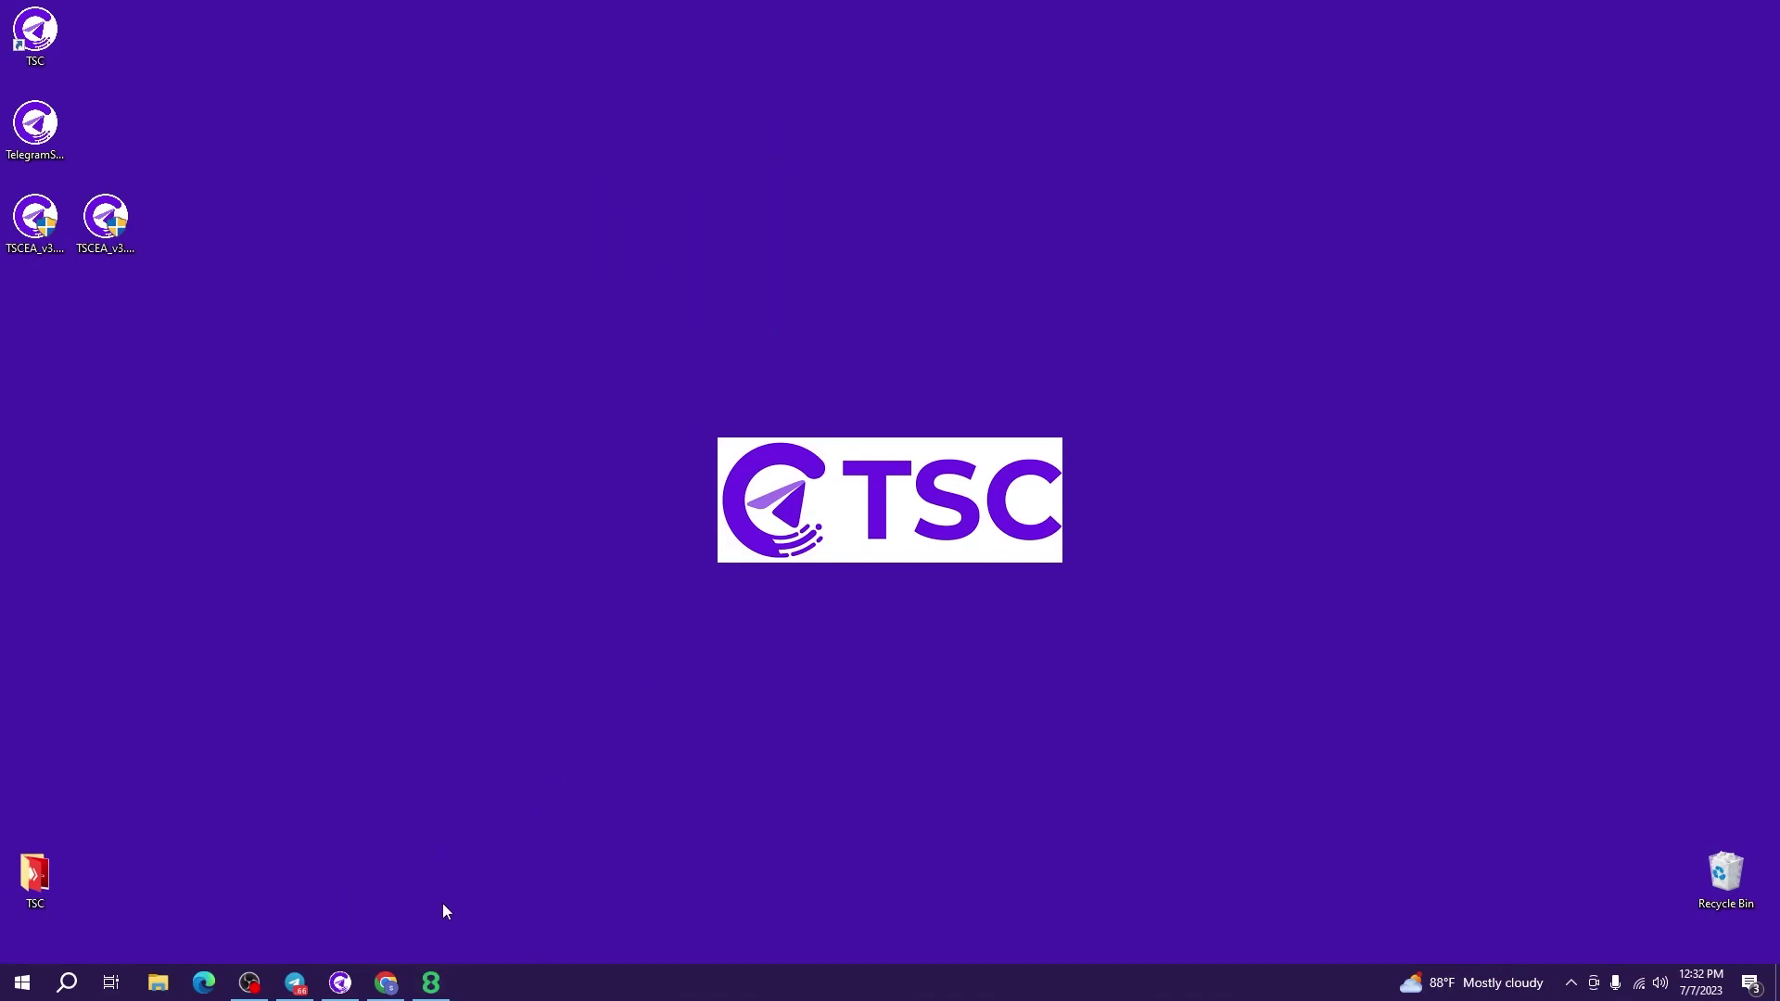
# - Refresh the Navigator's Expert Advisors group so TSCEA_v3_03 by Telegram Signal Copier appears
pyautogui.click(435, 991)
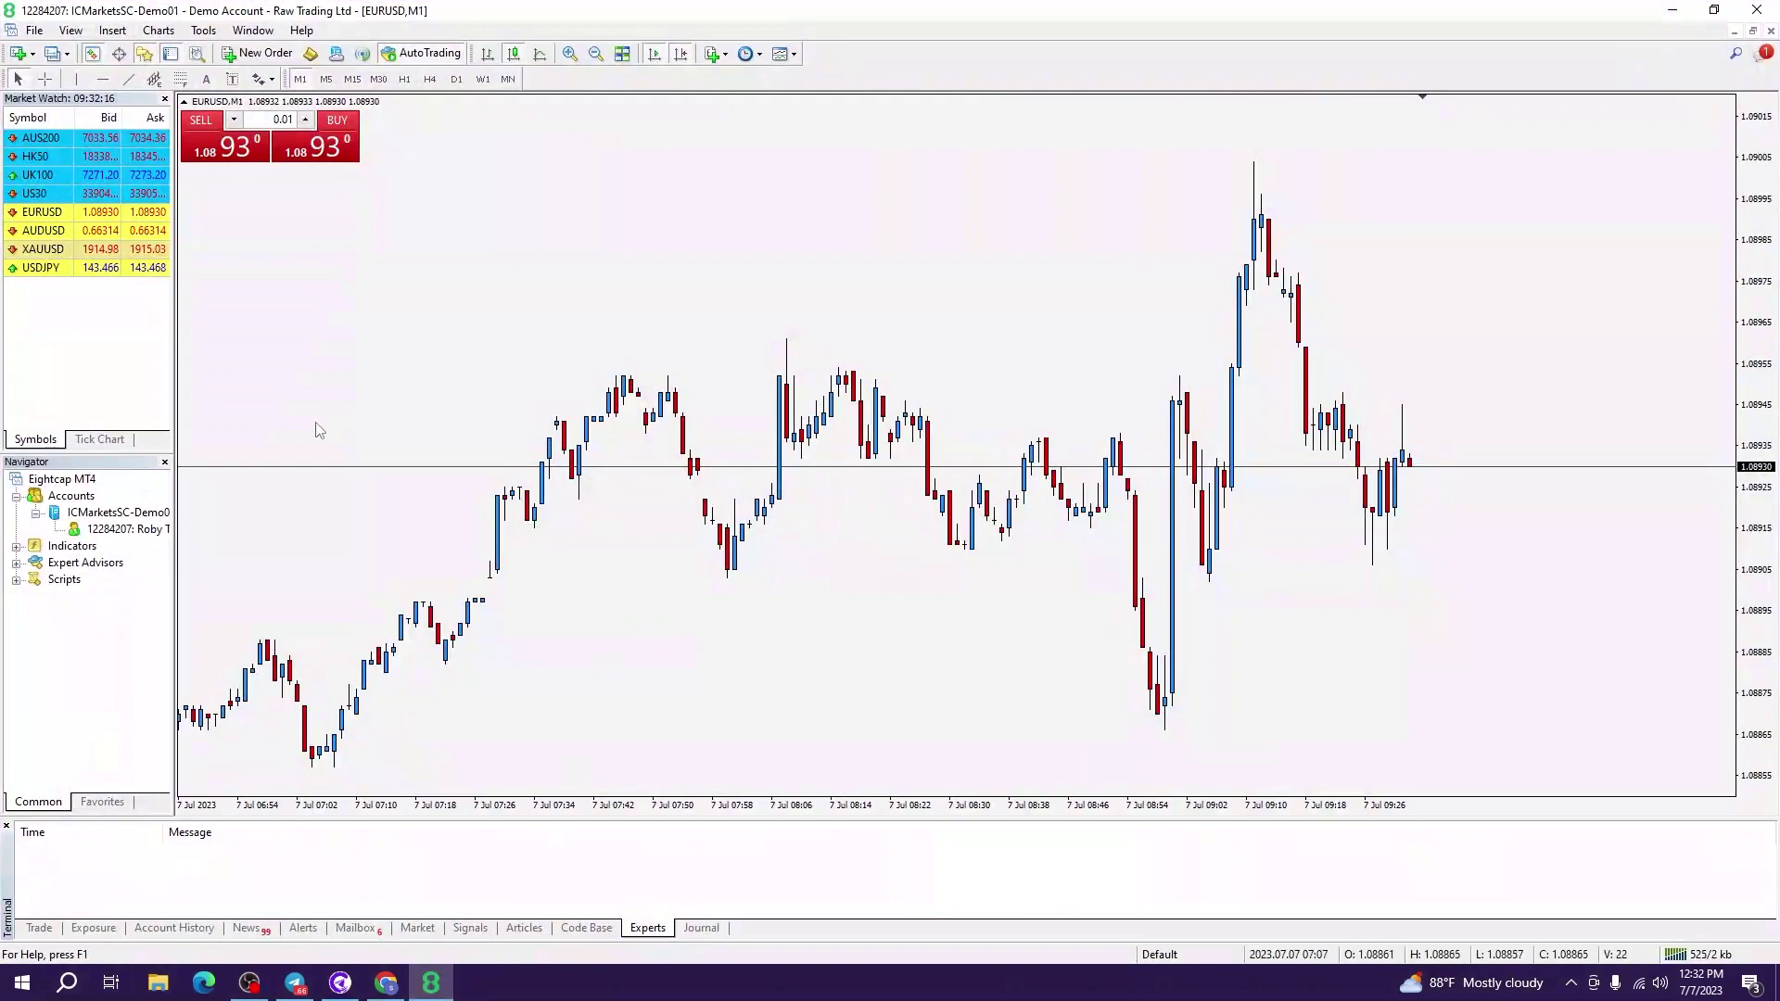
pyautogui.click(59, 564)
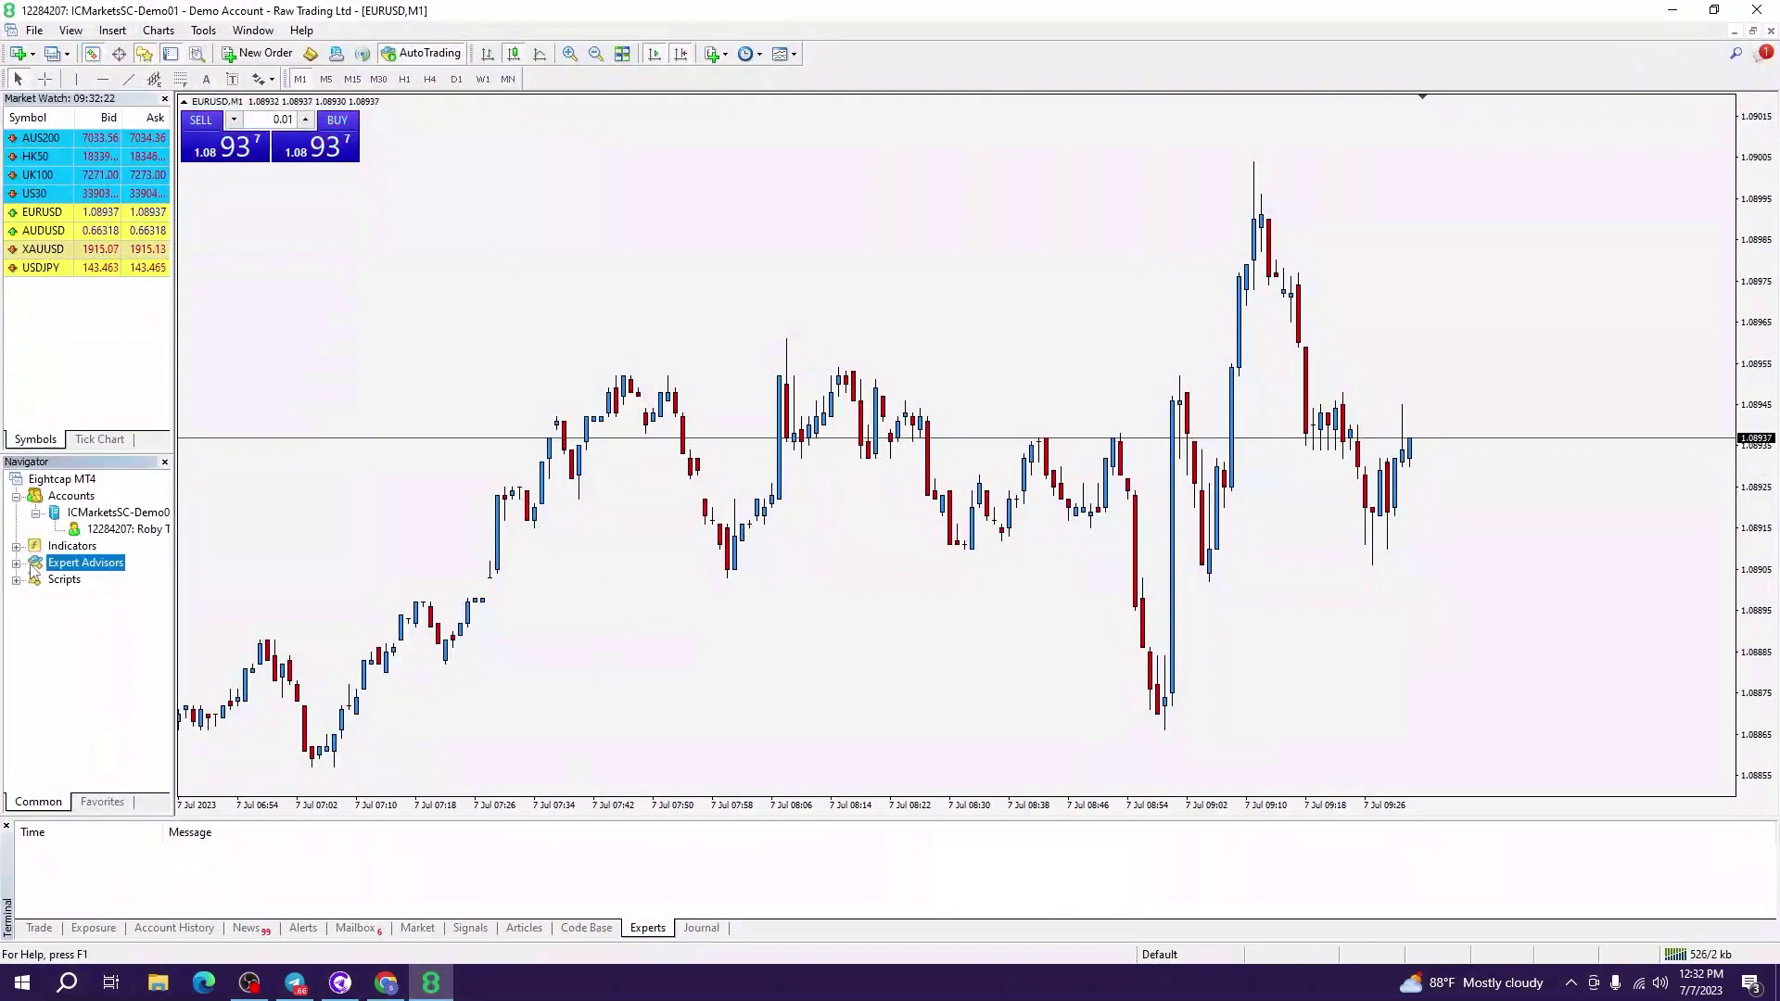
pyautogui.rightClick(59, 570)
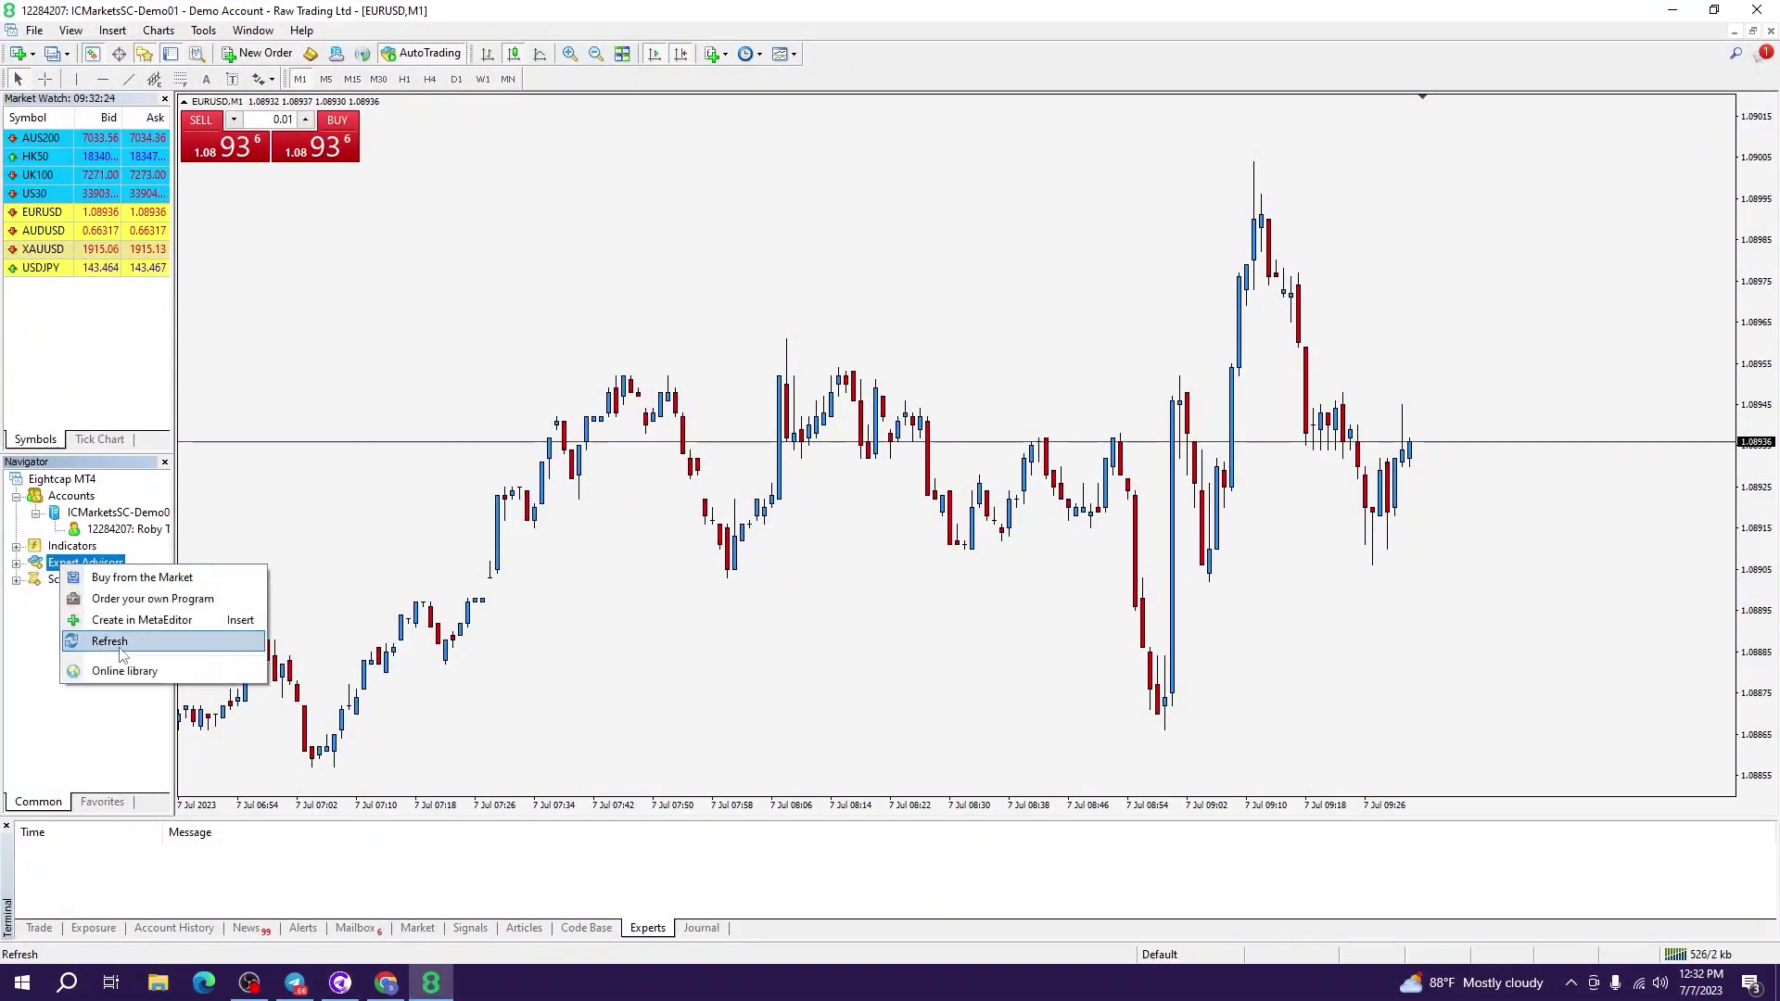
pyautogui.click(122, 643)
pyautogui.click(15, 561)
pyautogui.click(98, 612)
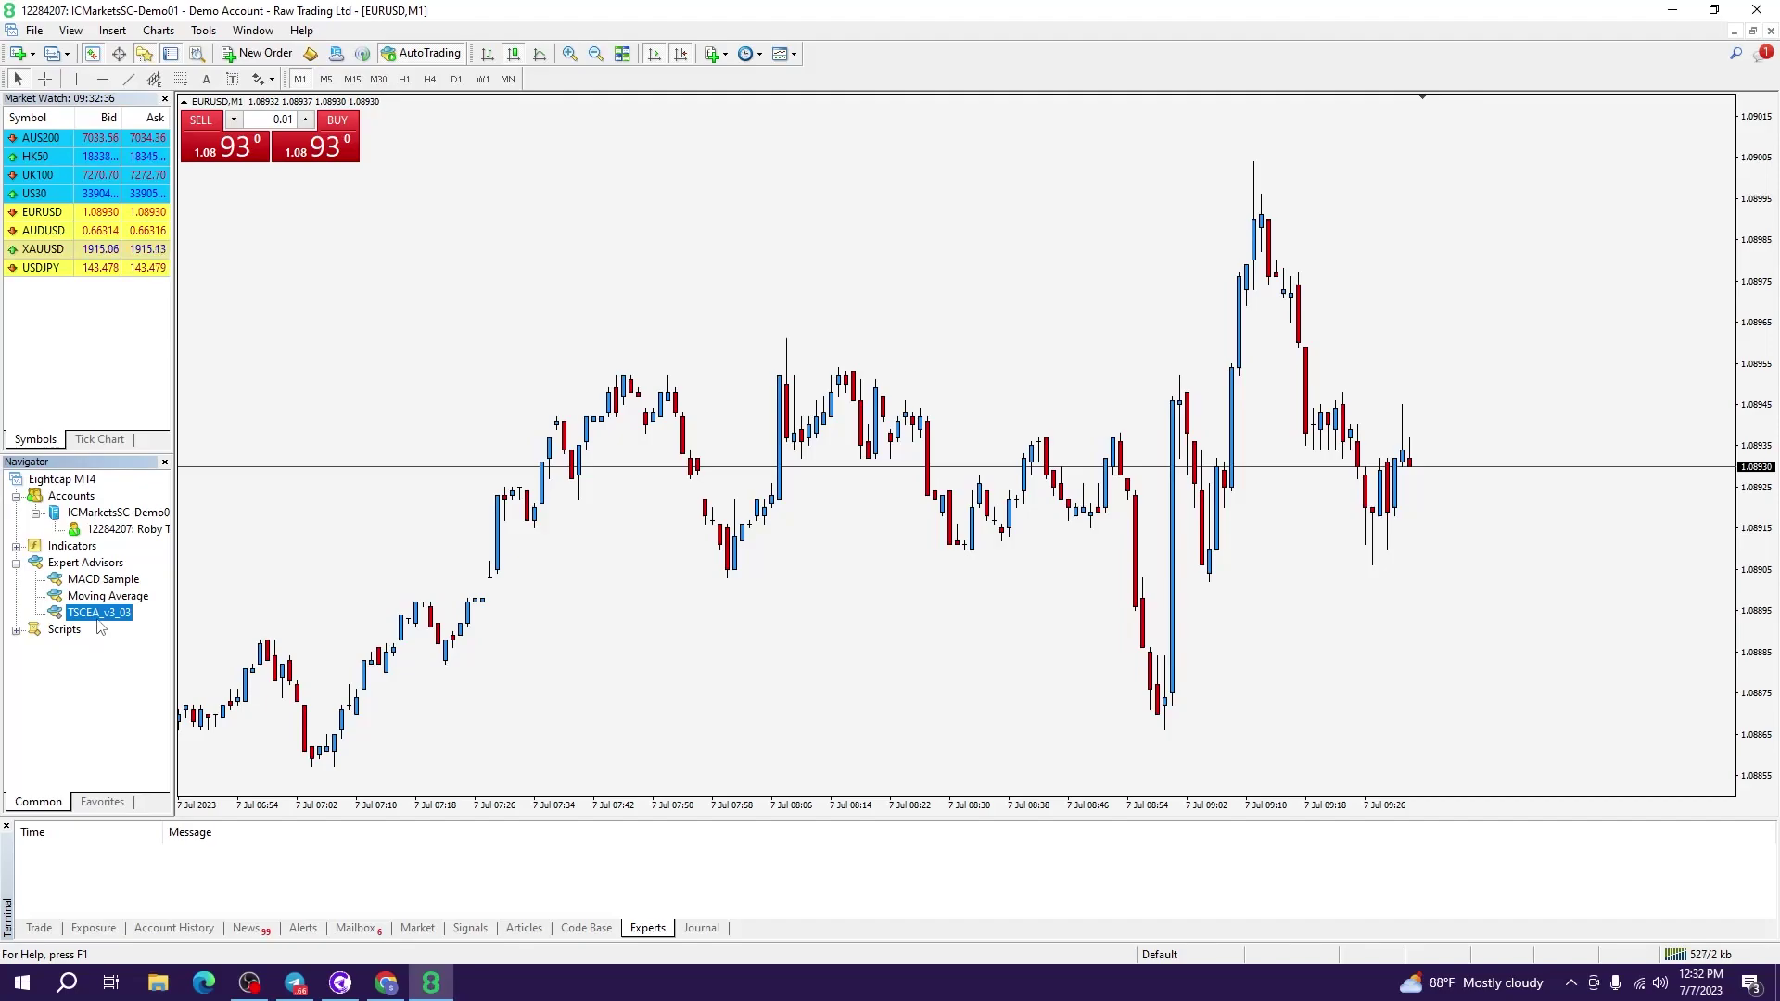
# - In Options > Expert Advisors, stop disabling automated trading when the profile changes
pyautogui.click(203, 34)
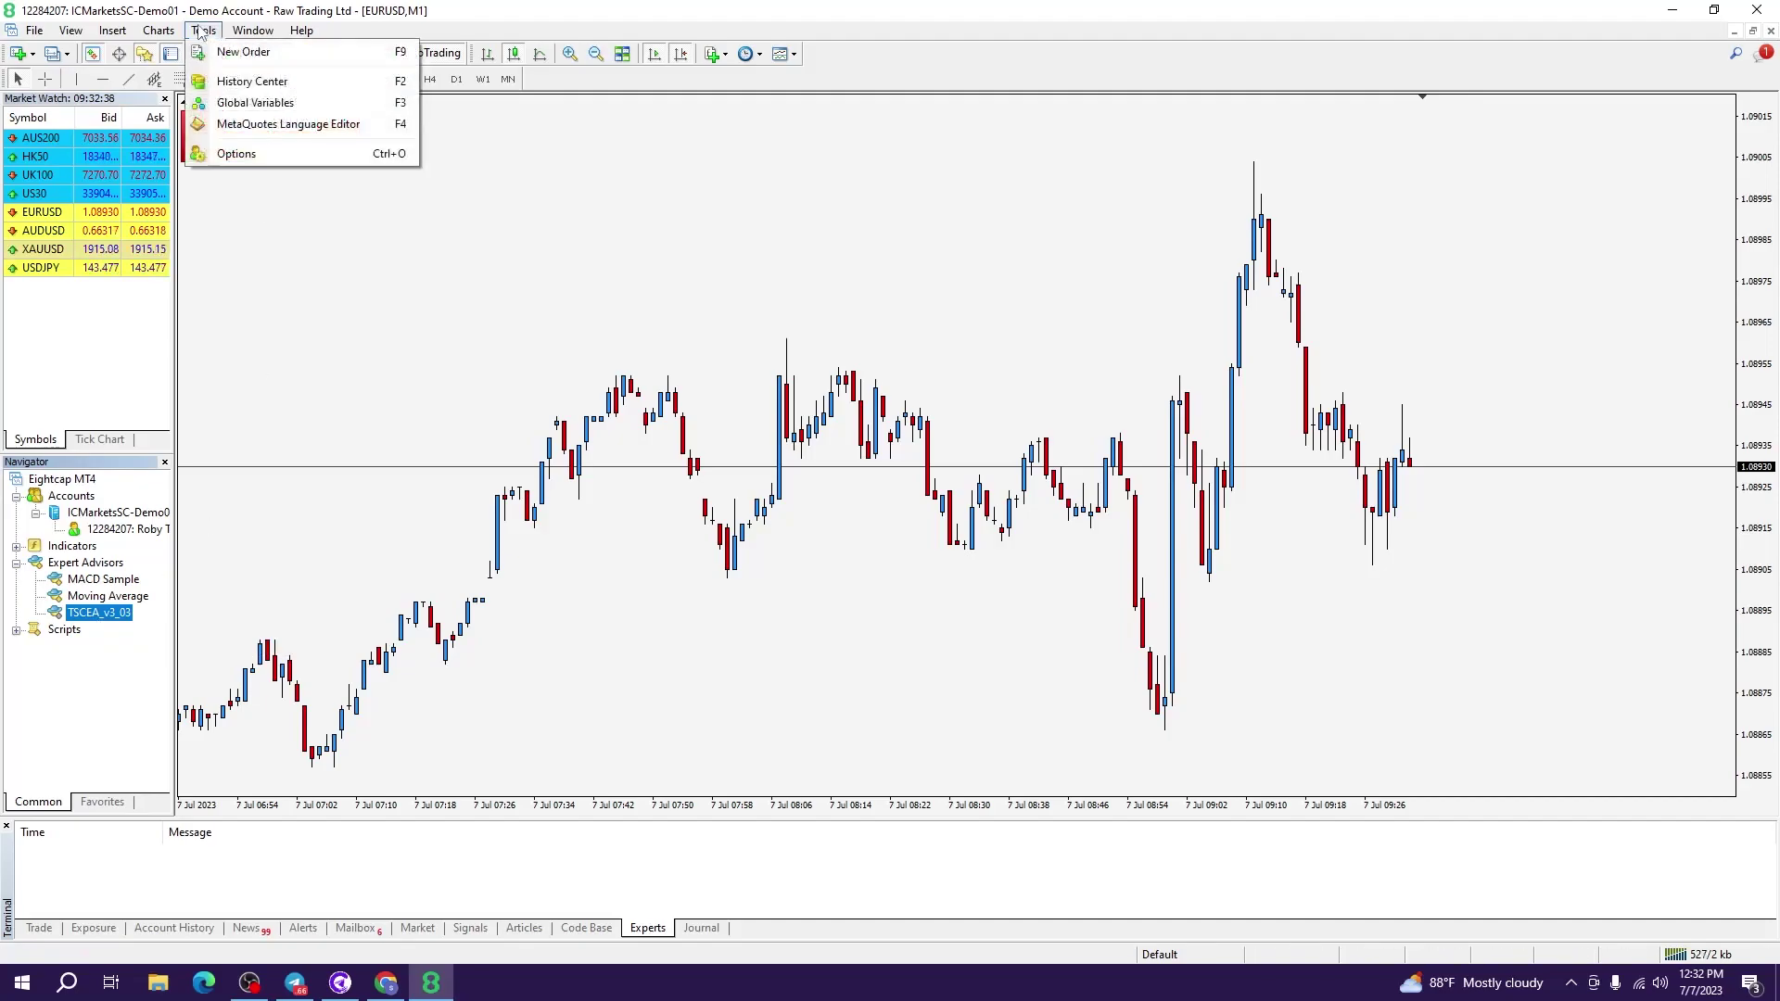
pyautogui.click(240, 153)
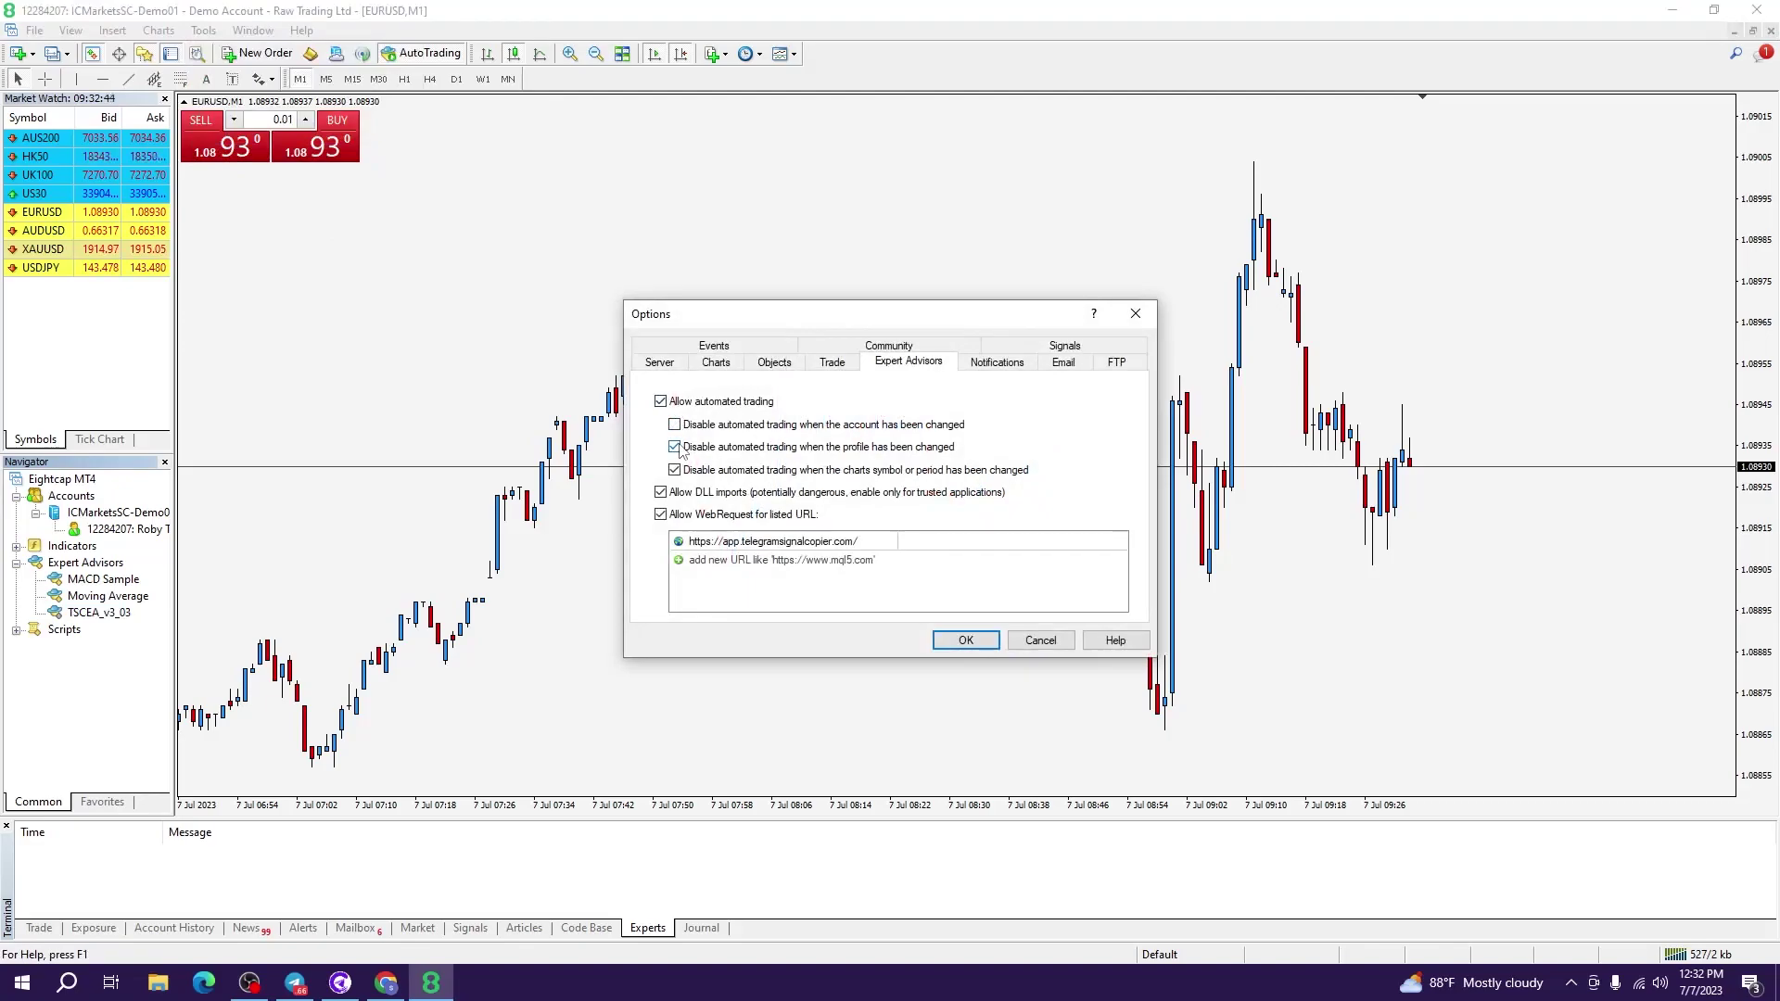
pyautogui.click(678, 448)
pyautogui.click(697, 542)
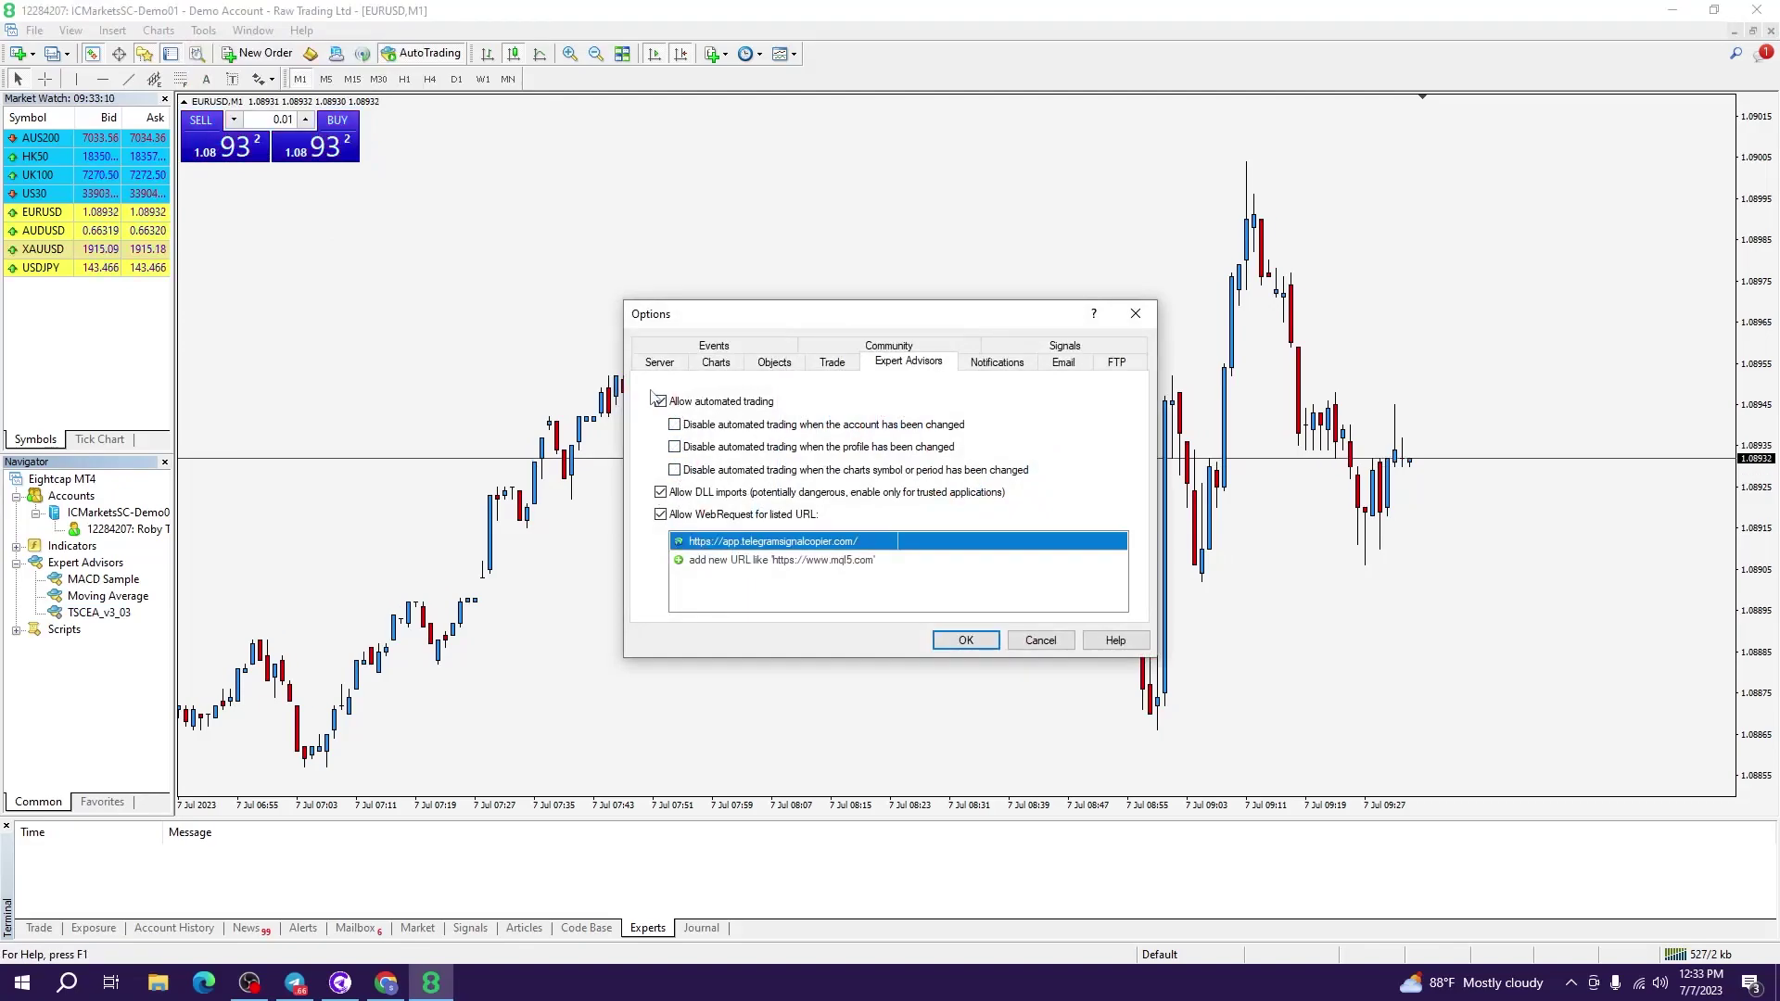
pyautogui.click(720, 543)
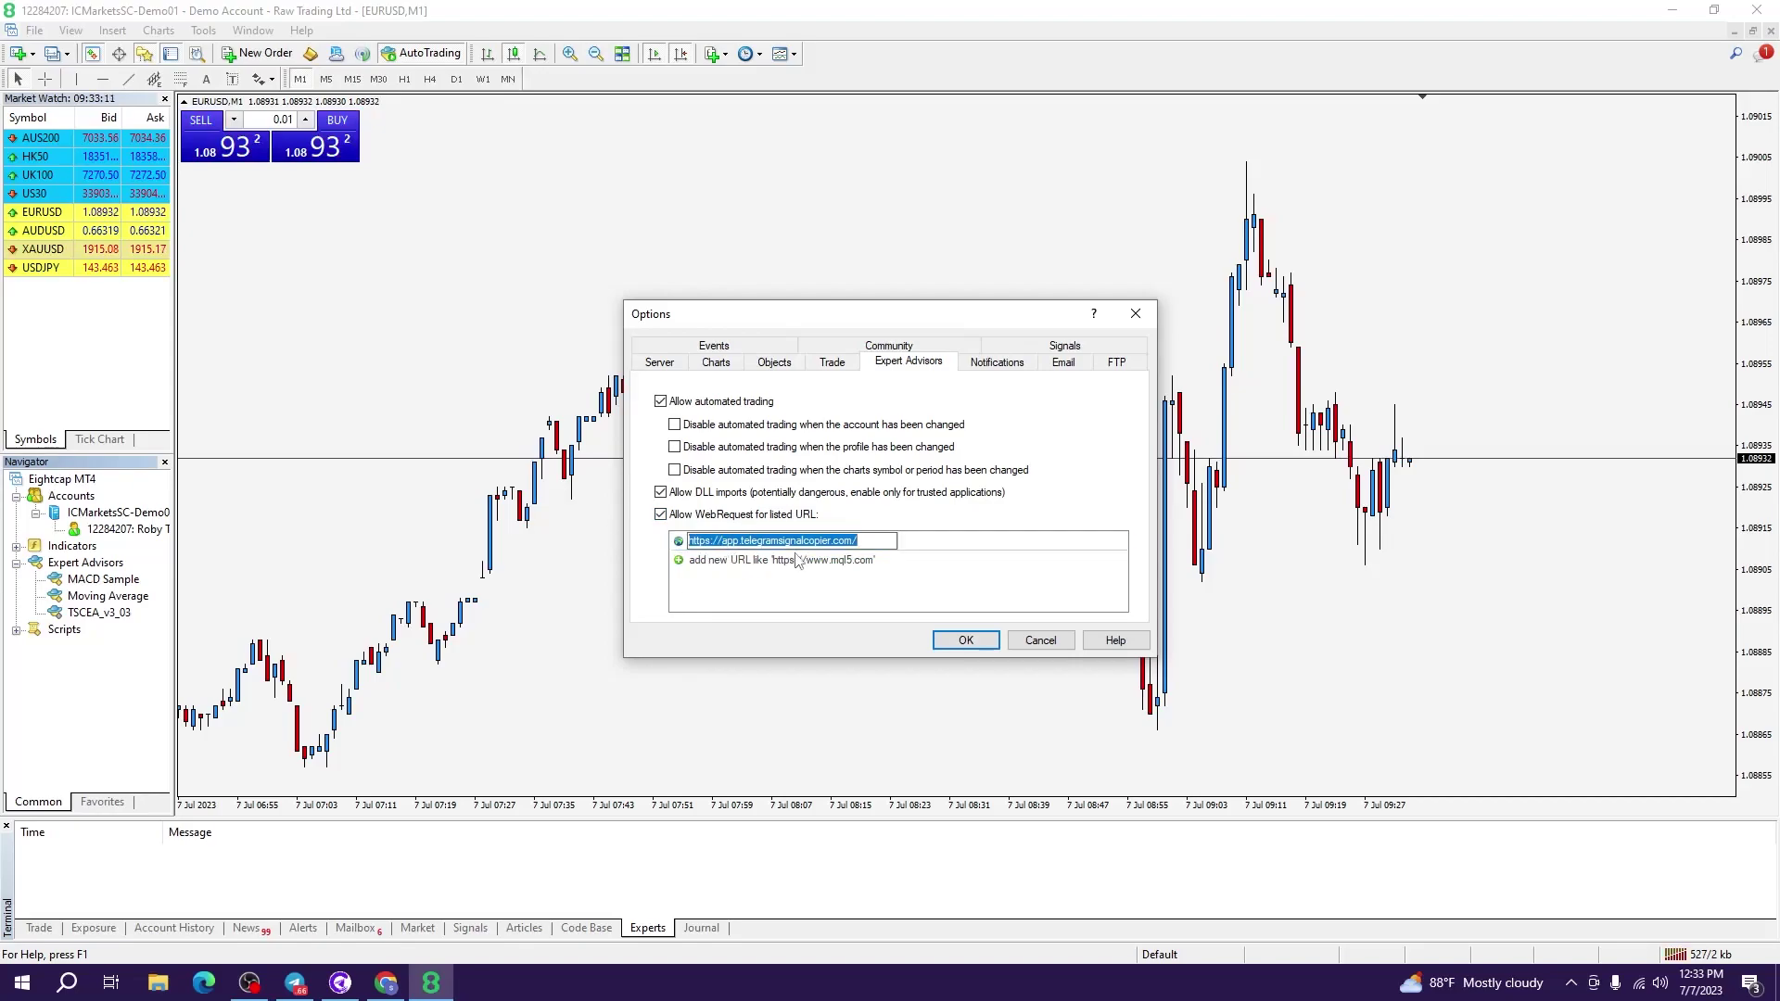
pyautogui.click(881, 544)
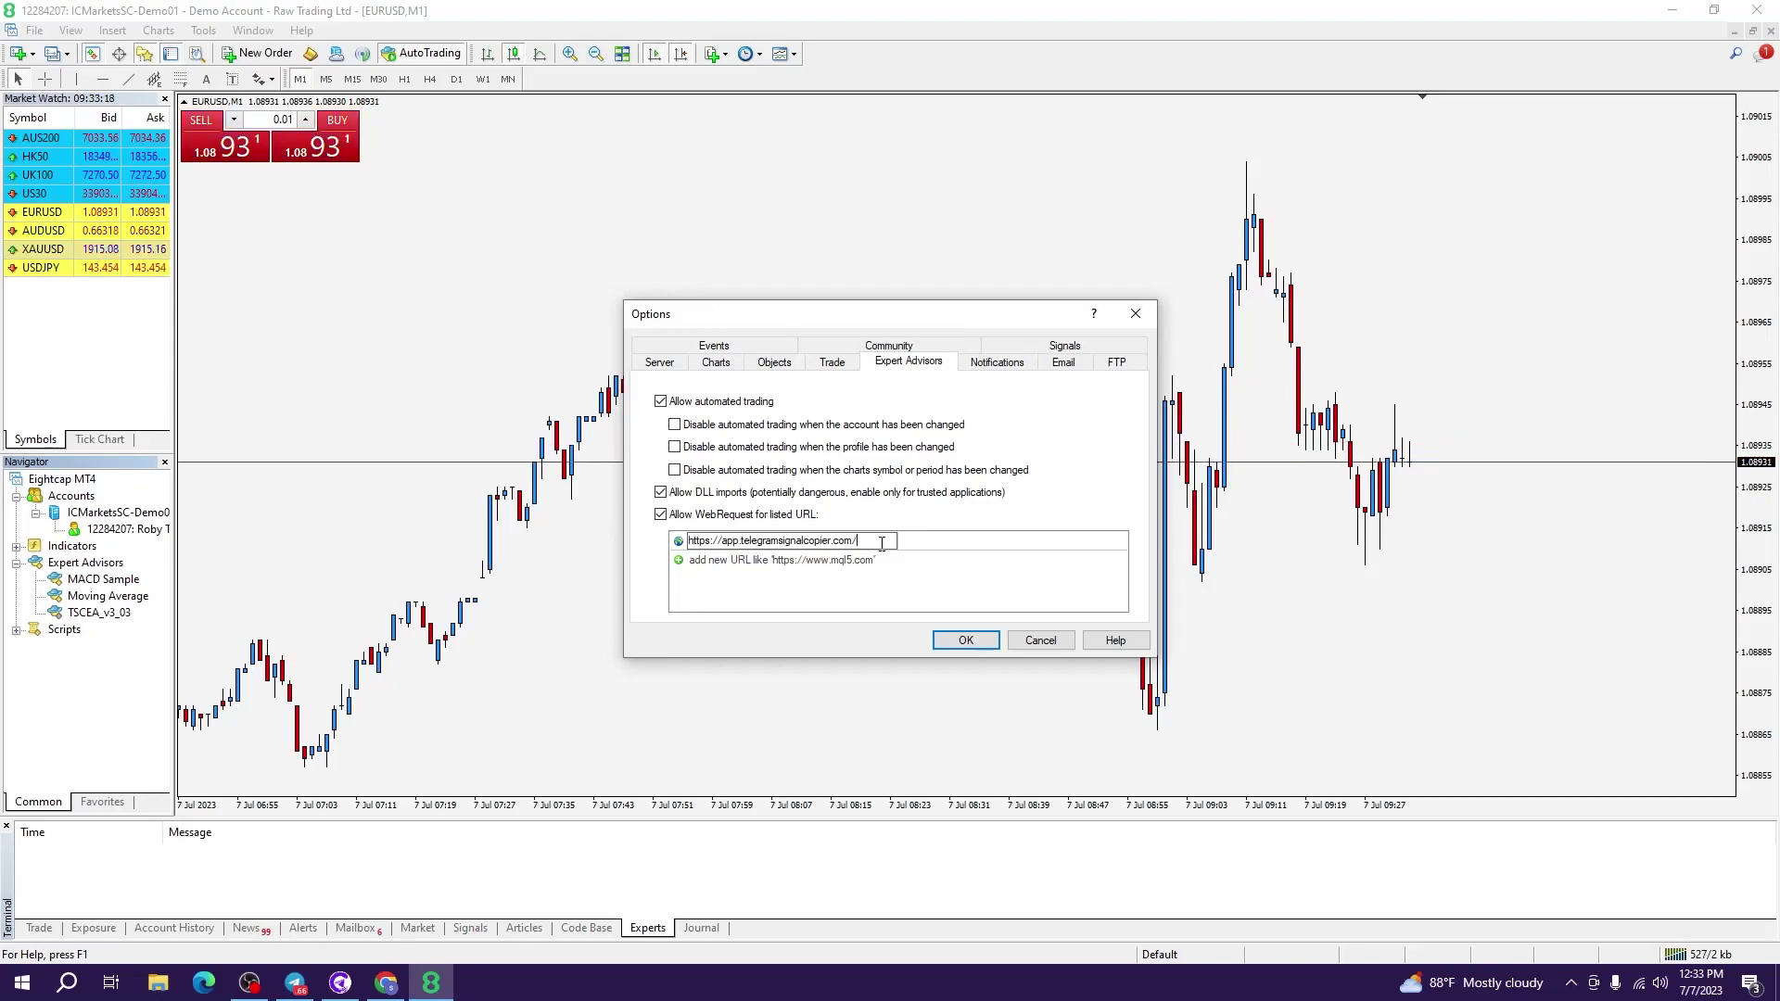
pyautogui.press('Return')
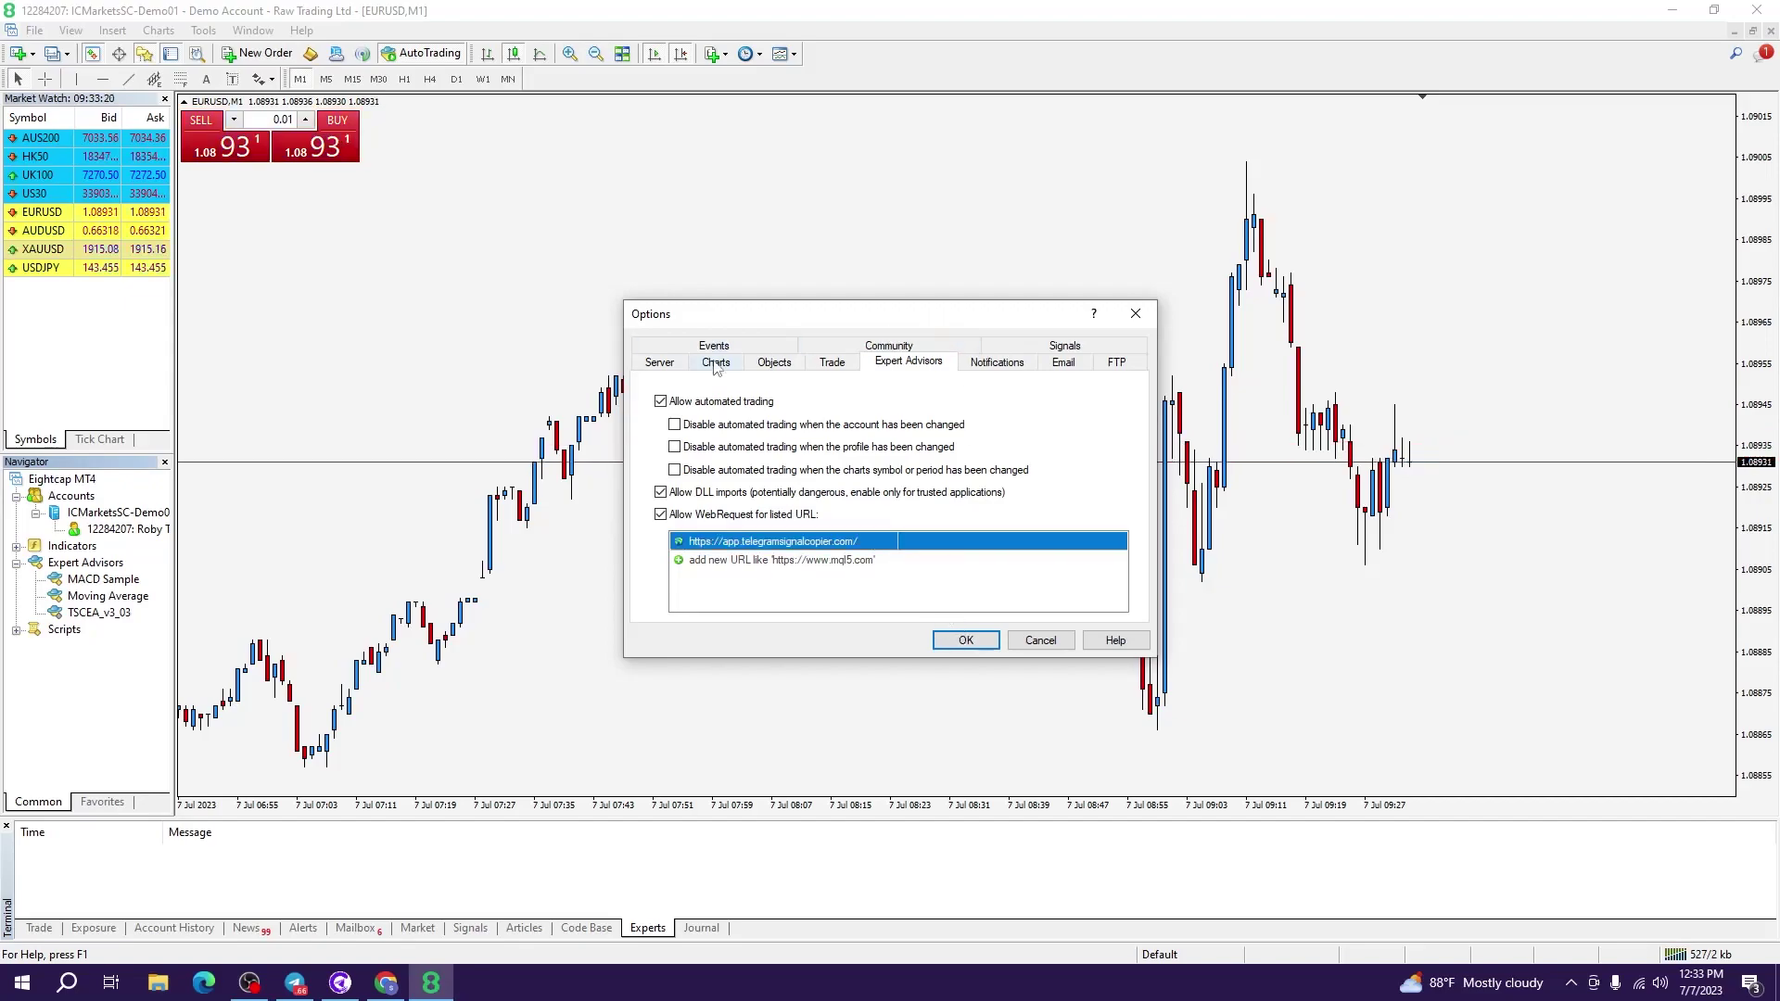
pyautogui.click(966, 640)
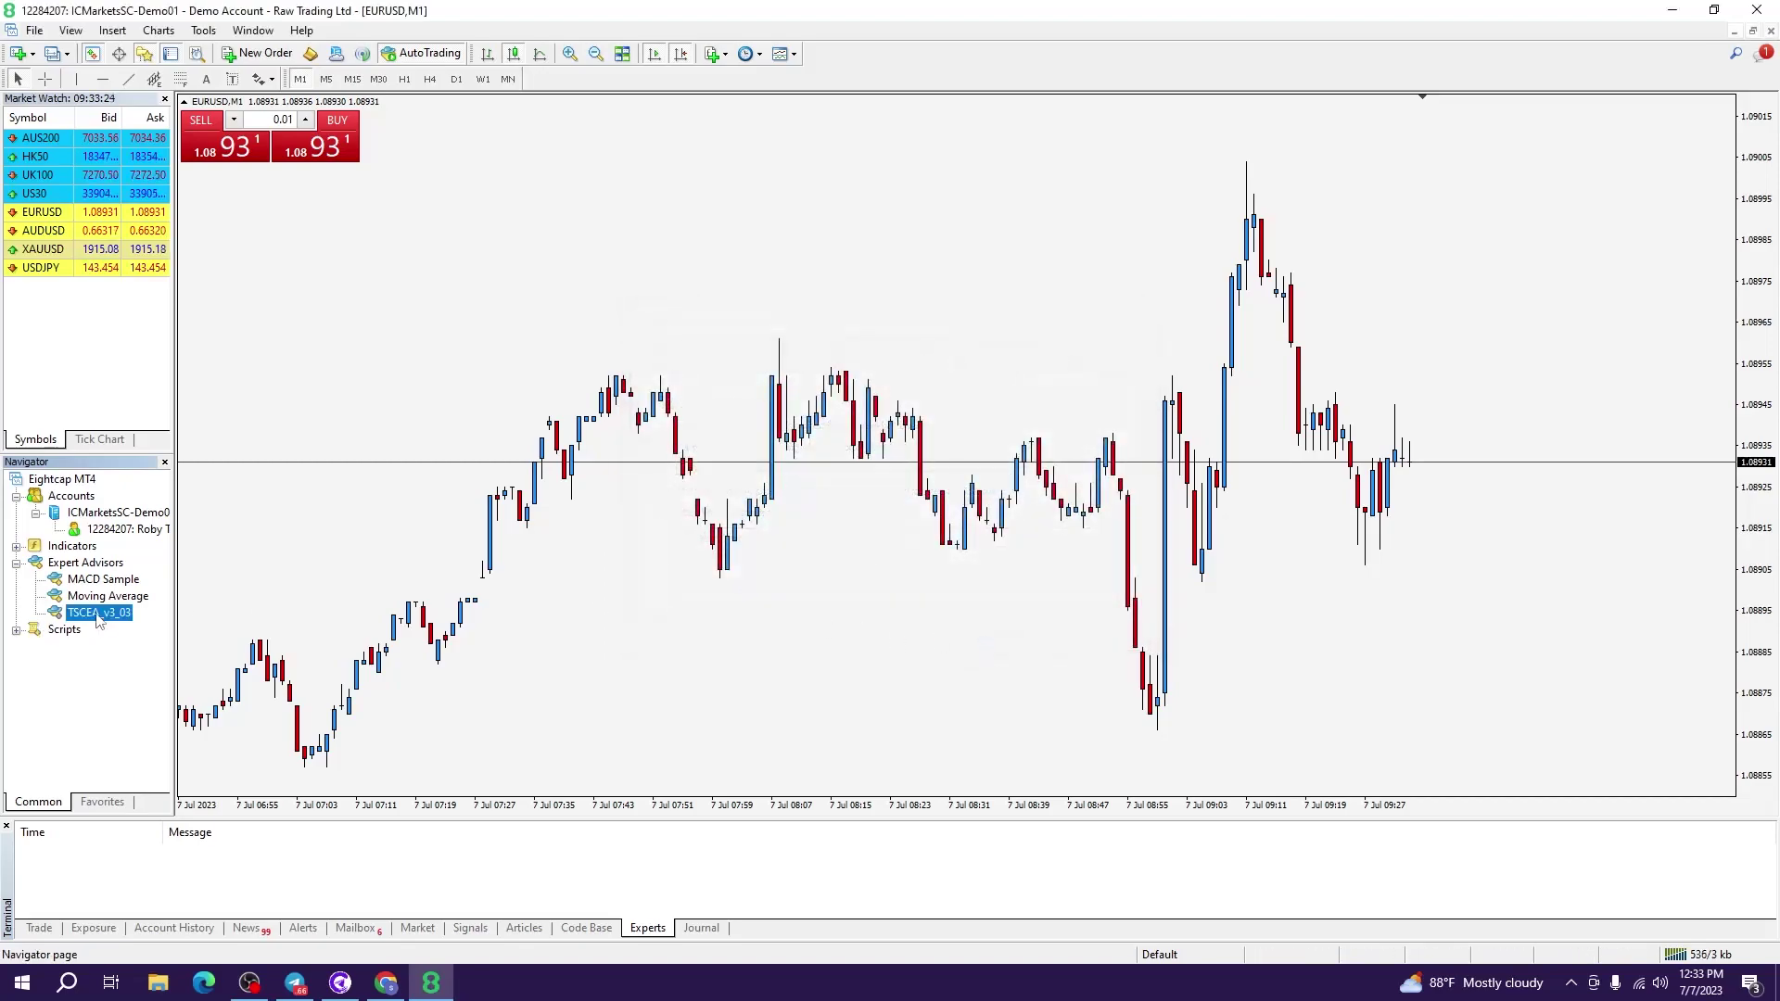
# - Attach TSCEA_v3_03 to the EURUSD chart and begin editing the Symbols Mapping and Symbol Prefix inputs
pyautogui.moveTo(805, 317); pyautogui.dragTo(807, 320)
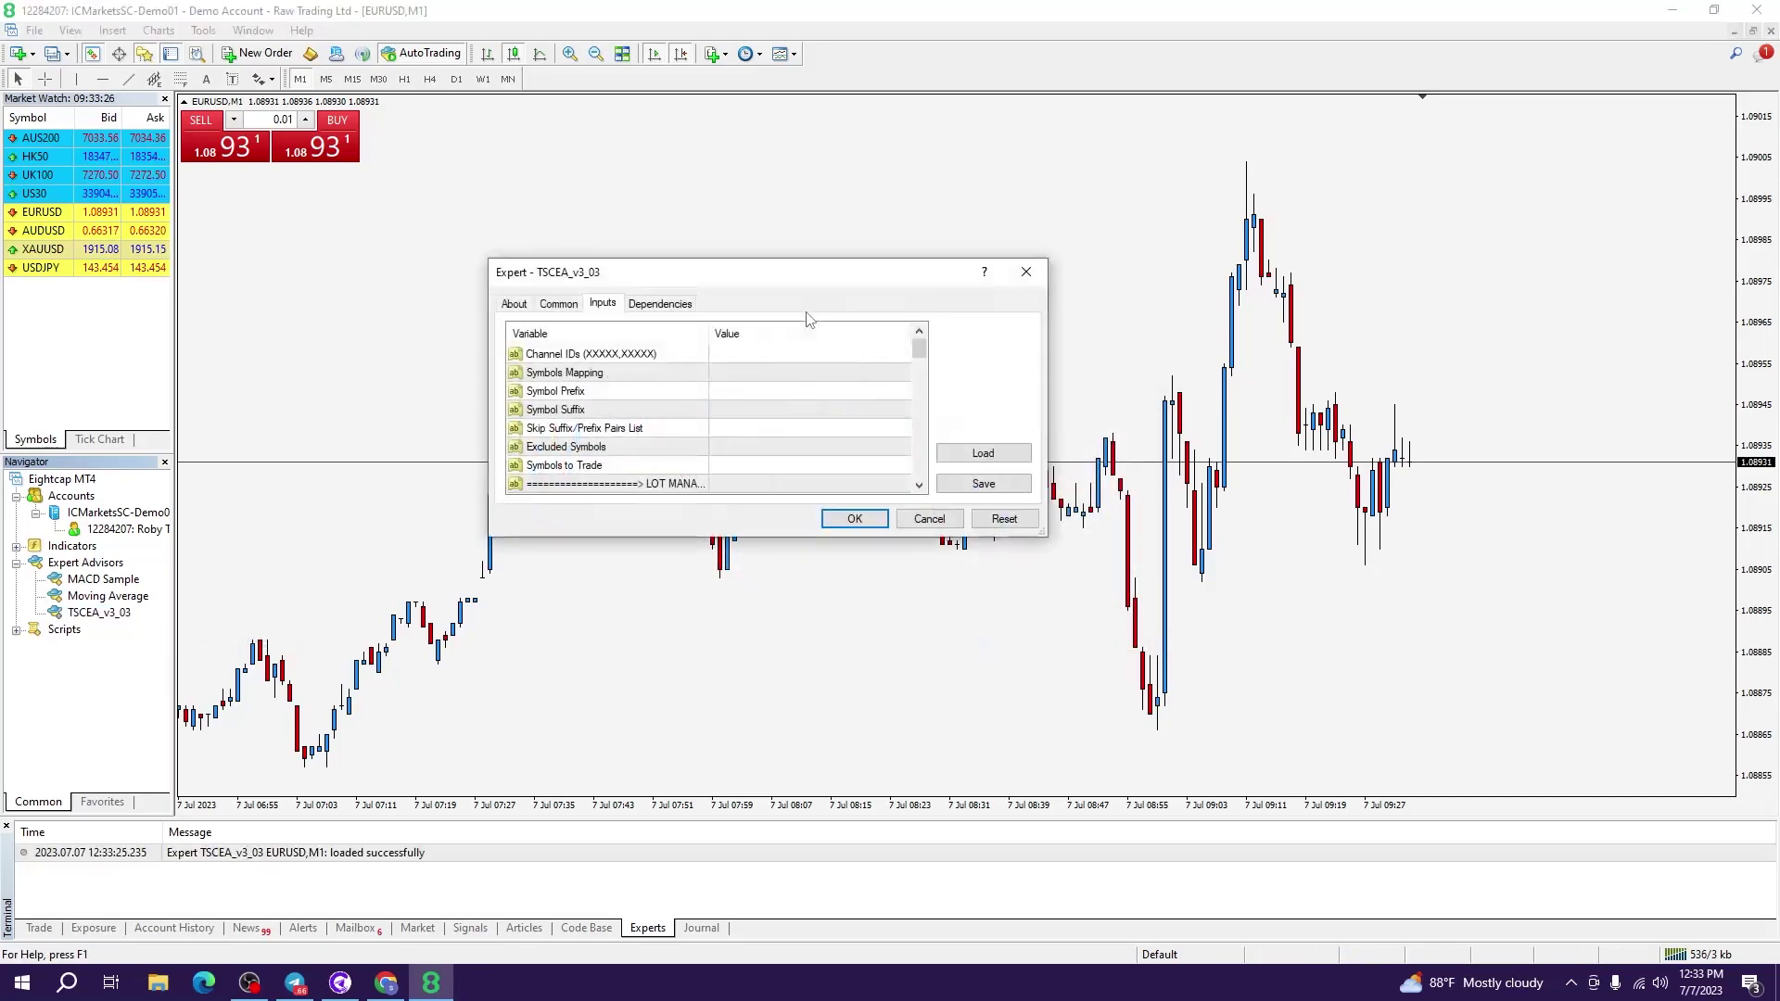
pyautogui.doubleClick(784, 375)
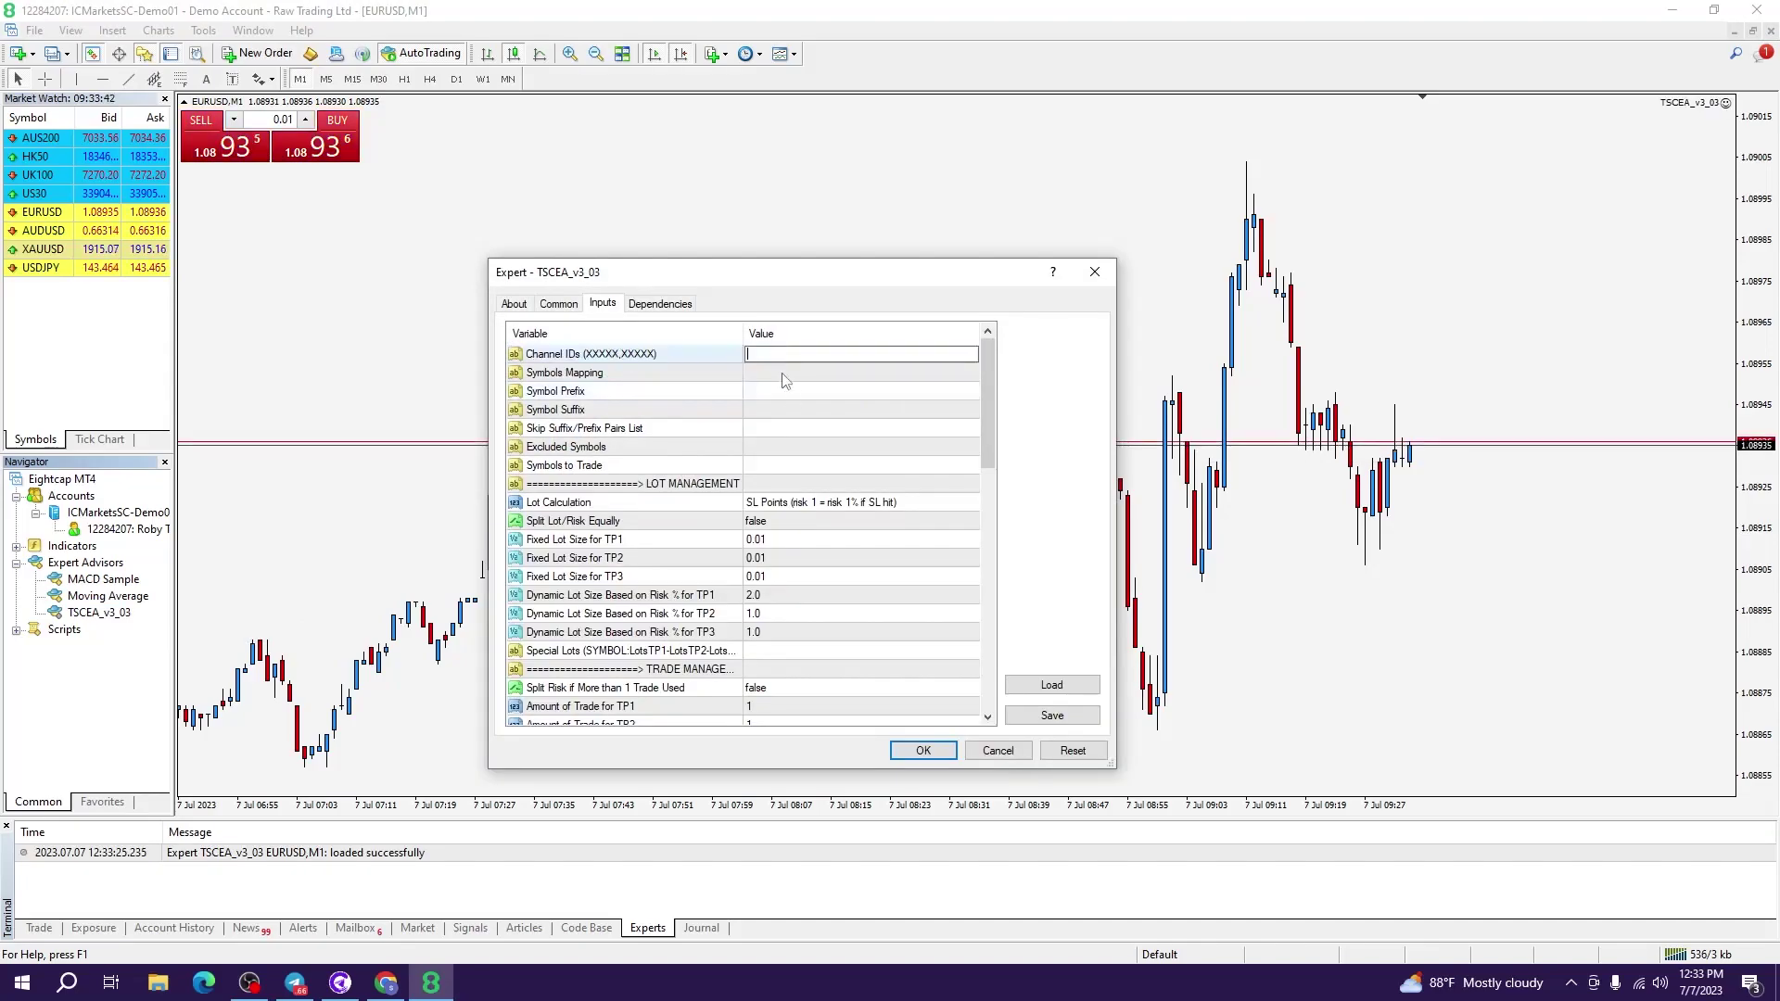
pyautogui.doubleClick(794, 391)
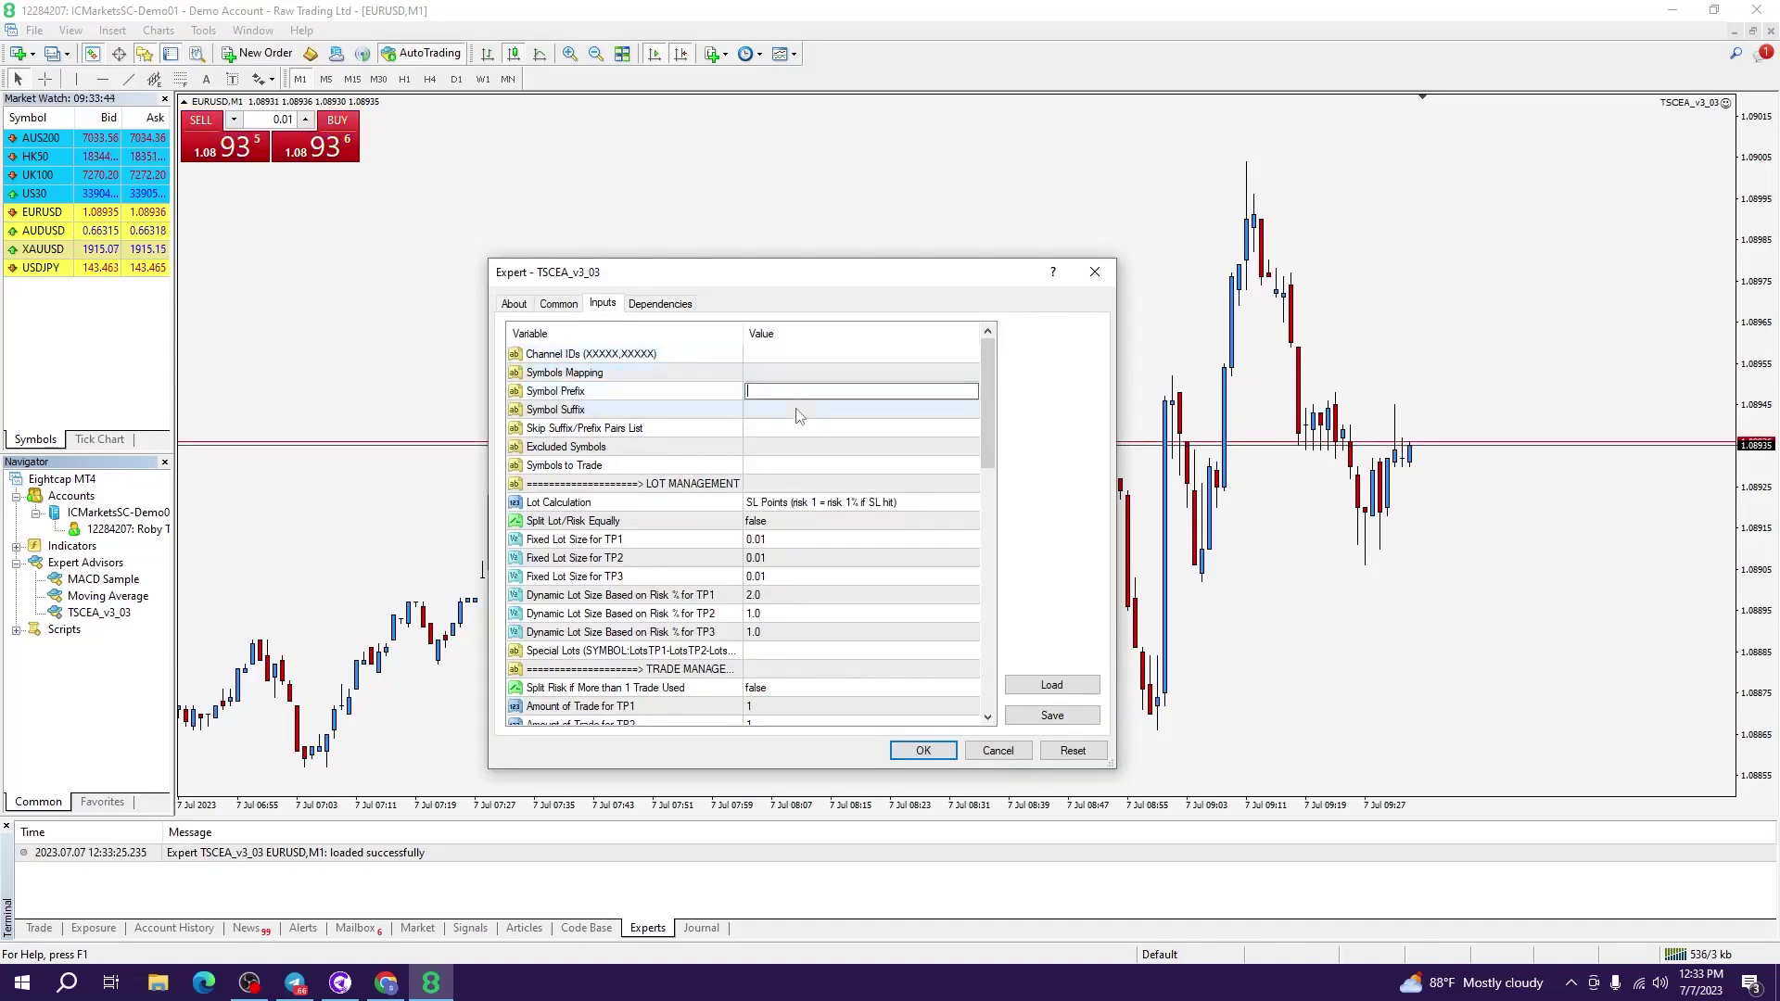